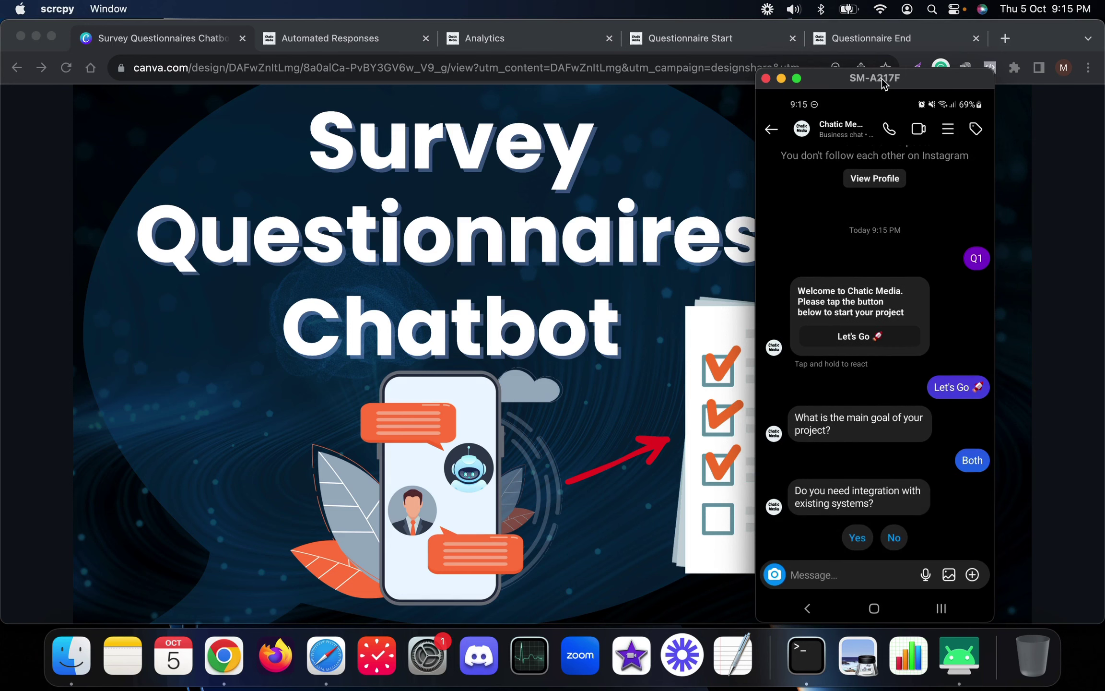
Step: Reposition the phone mirror to finish the chat with Yes and $3k+, then return to the browser
left_click_drag(882, 79, 559, 68)
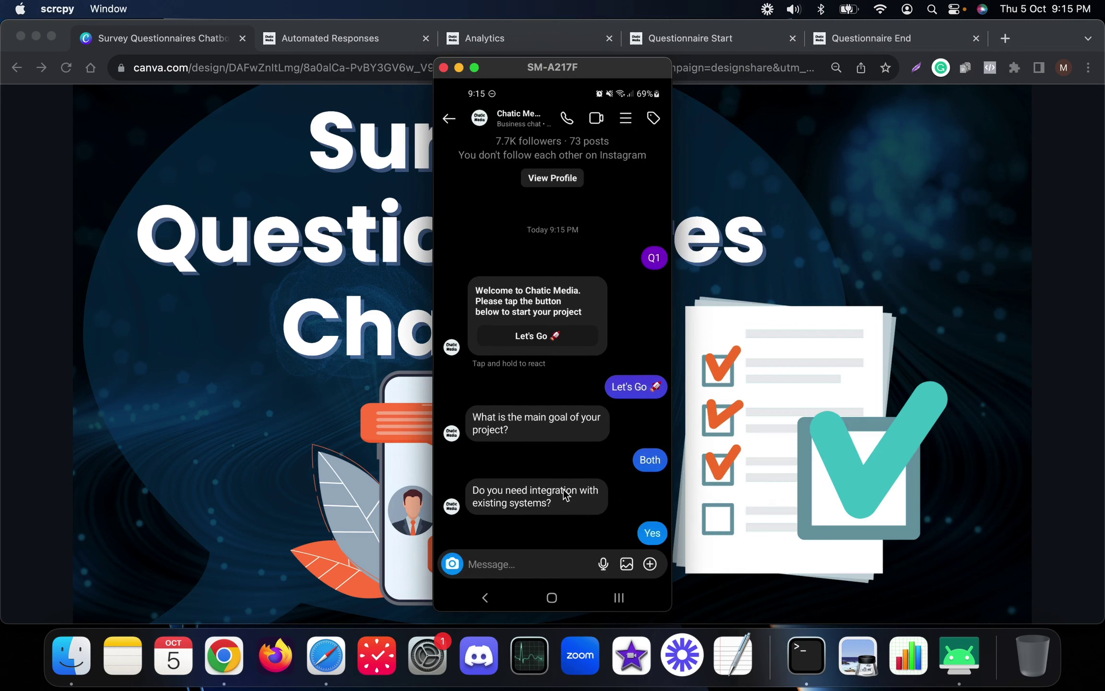
left_click_drag(547, 67, 626, 67)
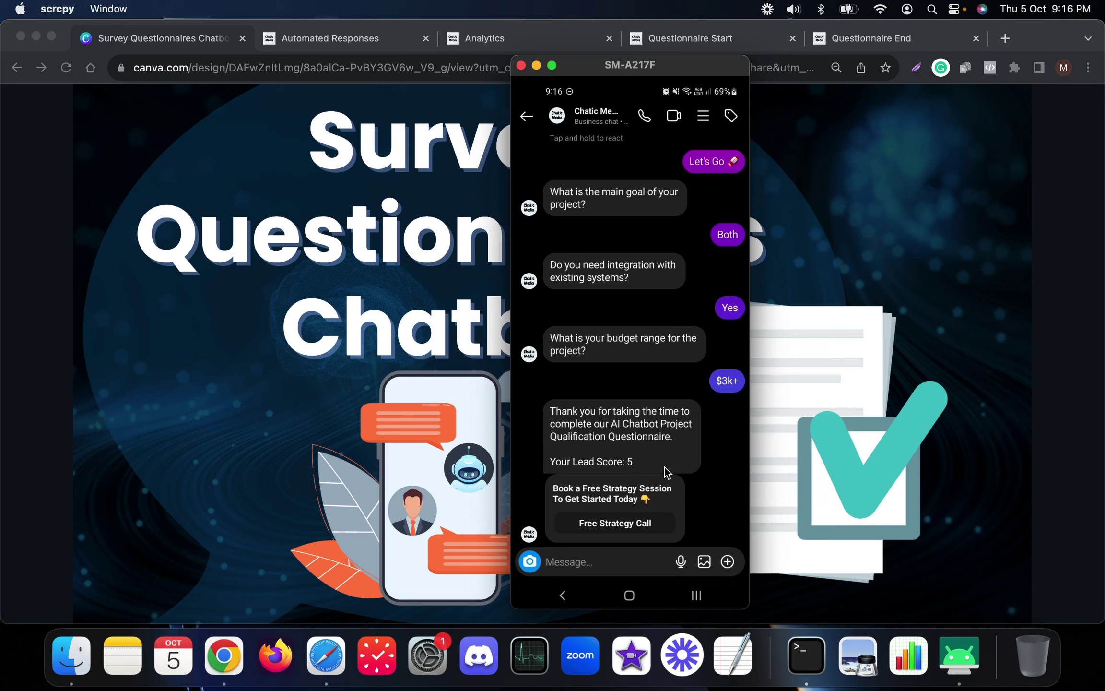
mouse_move(859, 357)
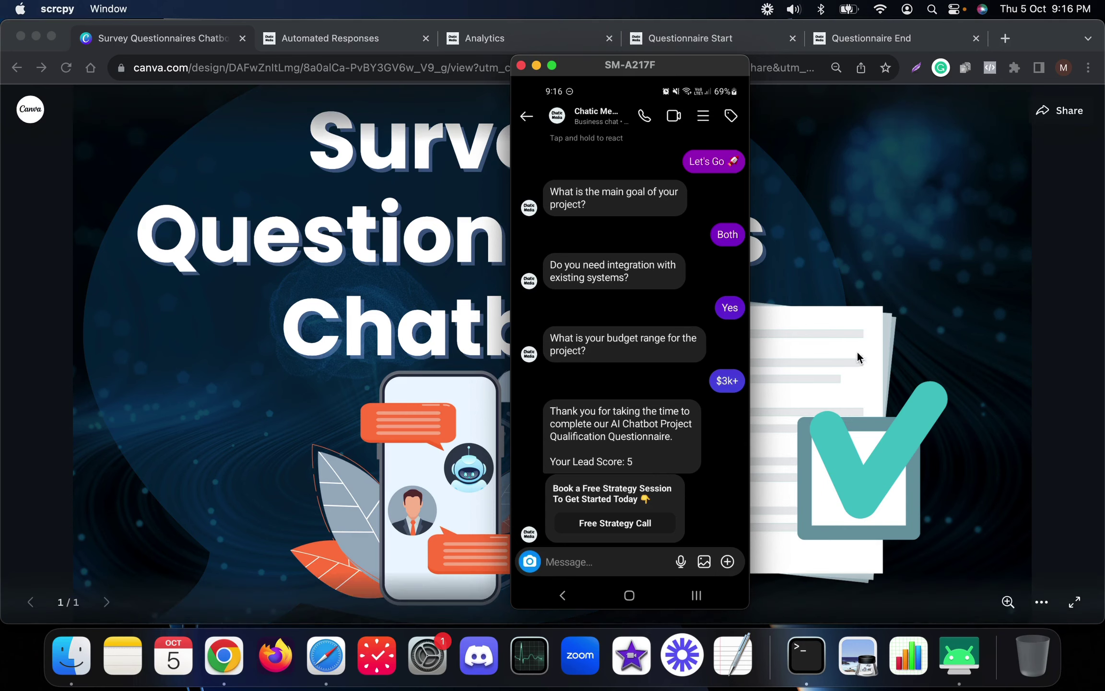
left_click(912, 300)
Step: Check the q1 trigger on Automated Responses and open its Questionnaire Start flow
left_click(348, 43)
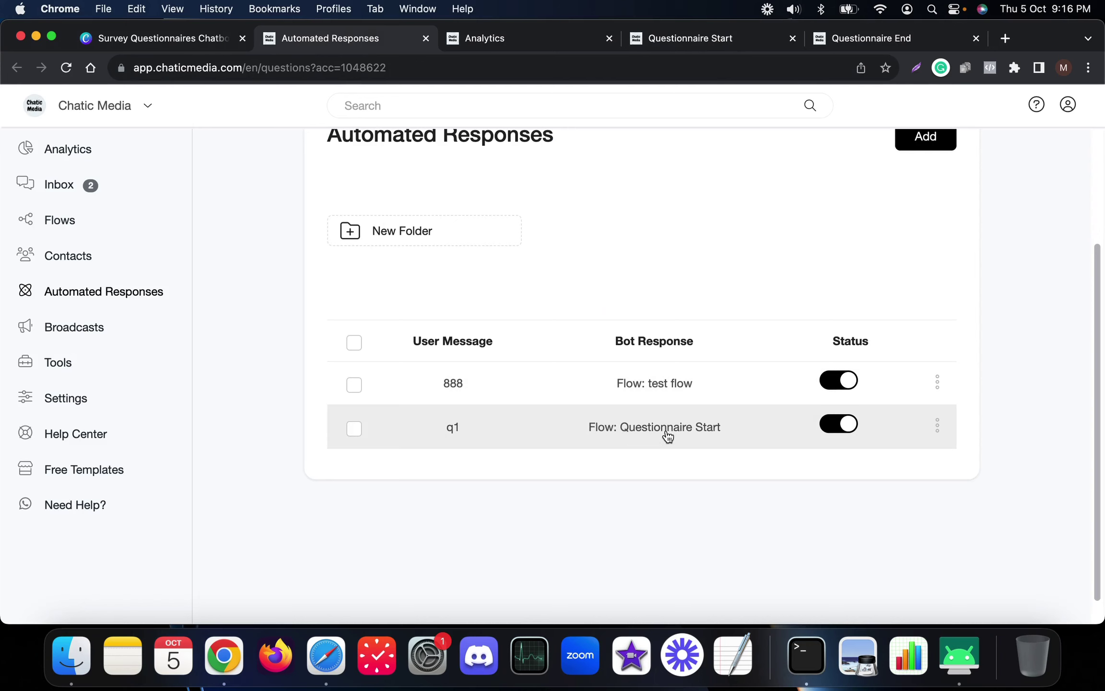
left_click(953, 637)
scroll(677, 395, "up", 10)
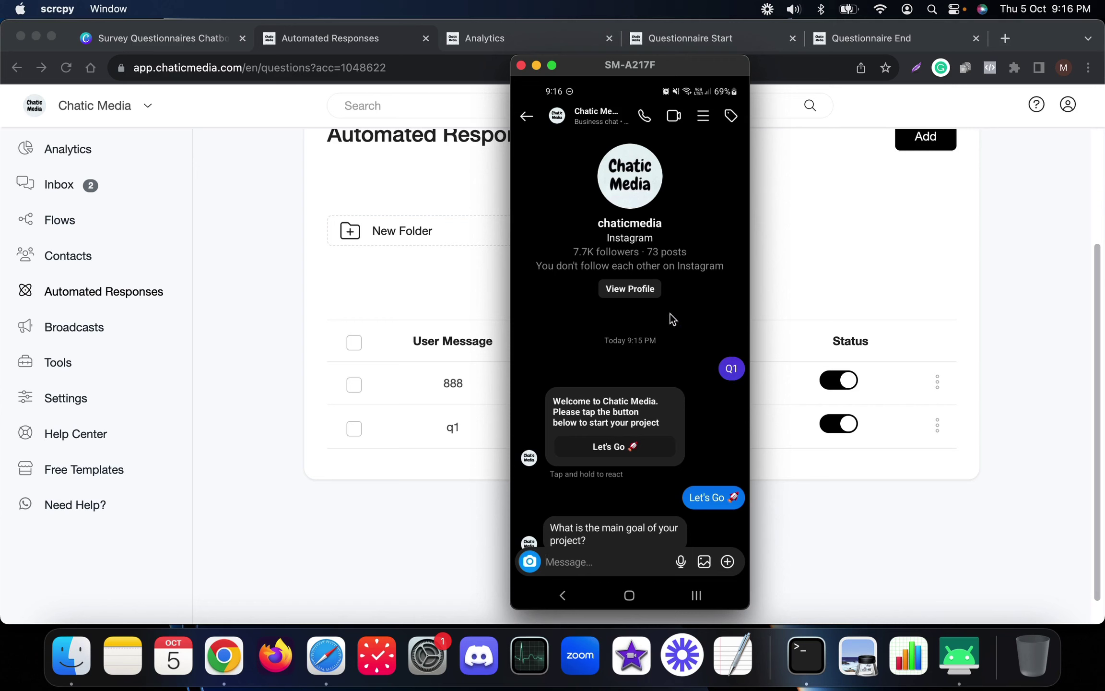
left_click_drag(639, 66, 815, 65)
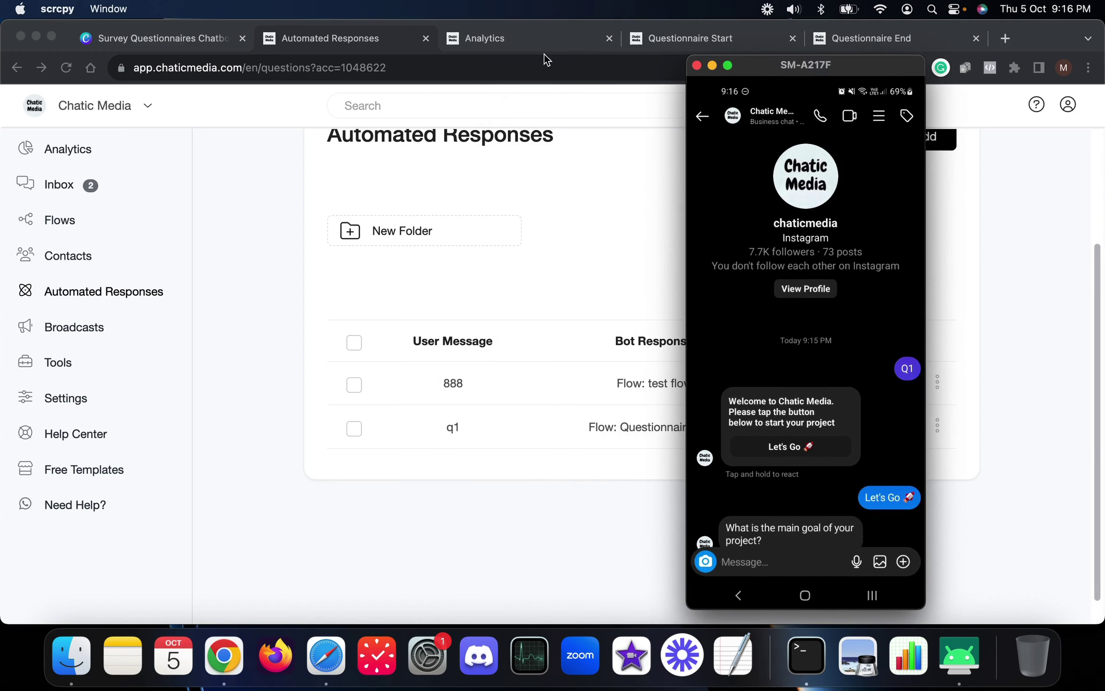
left_click(701, 46)
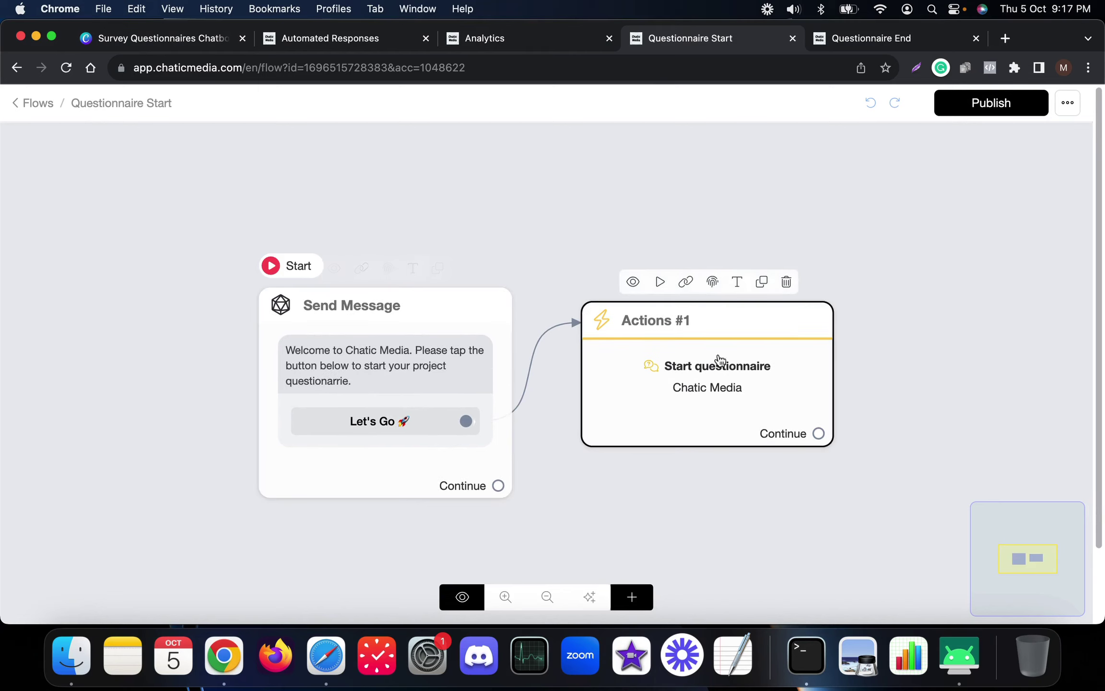
Step: Move the Send Message and Actions #1 nodes higher and add a new Actions #2 node
left_click_drag(370, 345, 328, 272)
left_click_drag(765, 427, 741, 307)
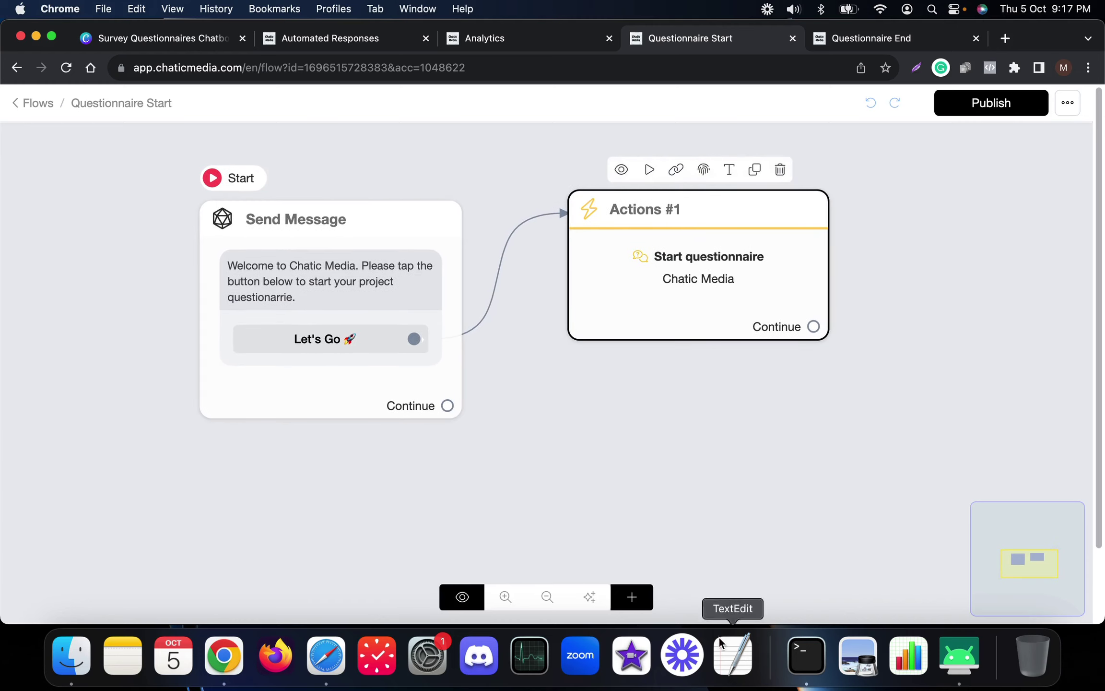
left_click(642, 597)
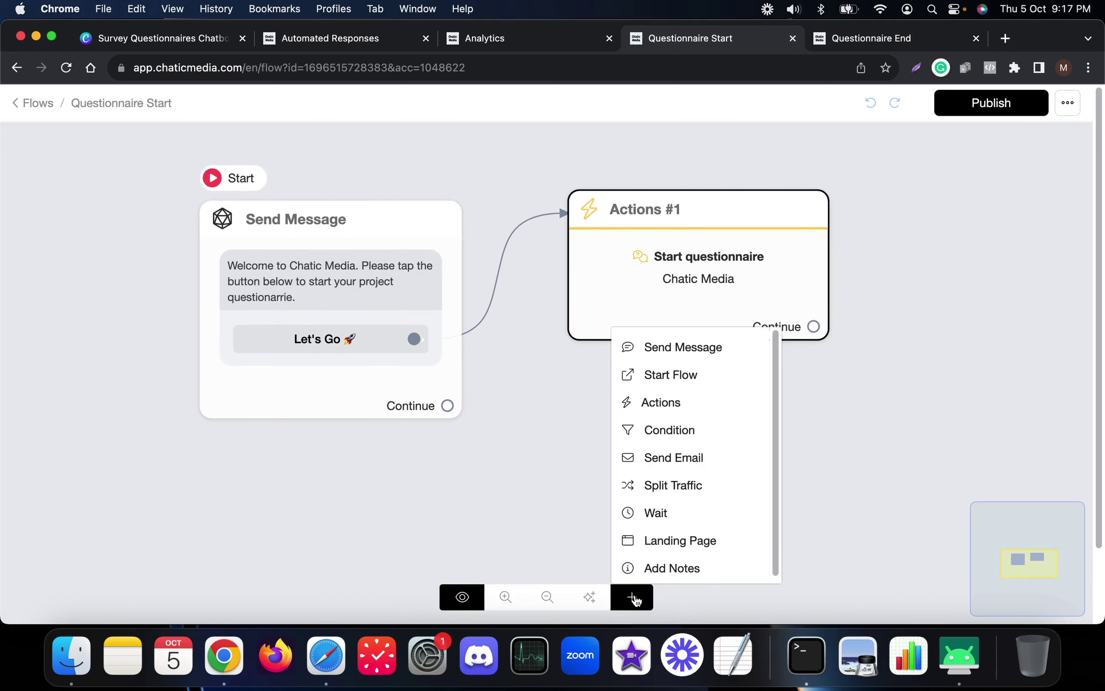
left_click(661, 404)
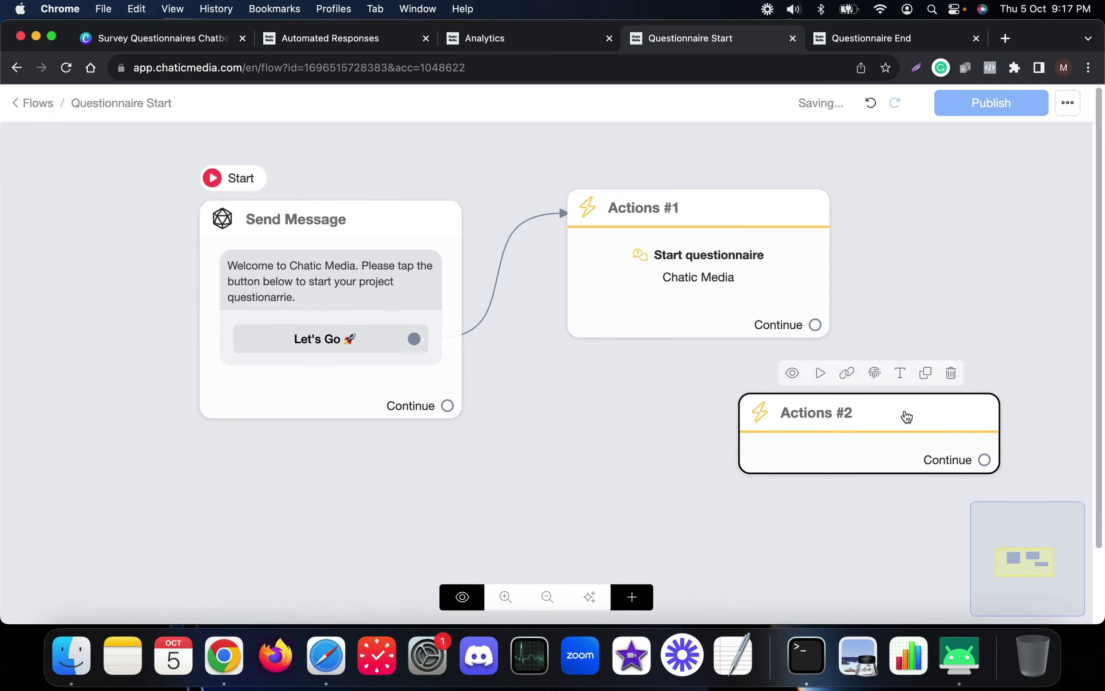
left_click(907, 416)
Step: Add a Questionnaires action to Actions #2, inspect its Start questionnaire options, then cancel
left_click(182, 271)
left_click(111, 318)
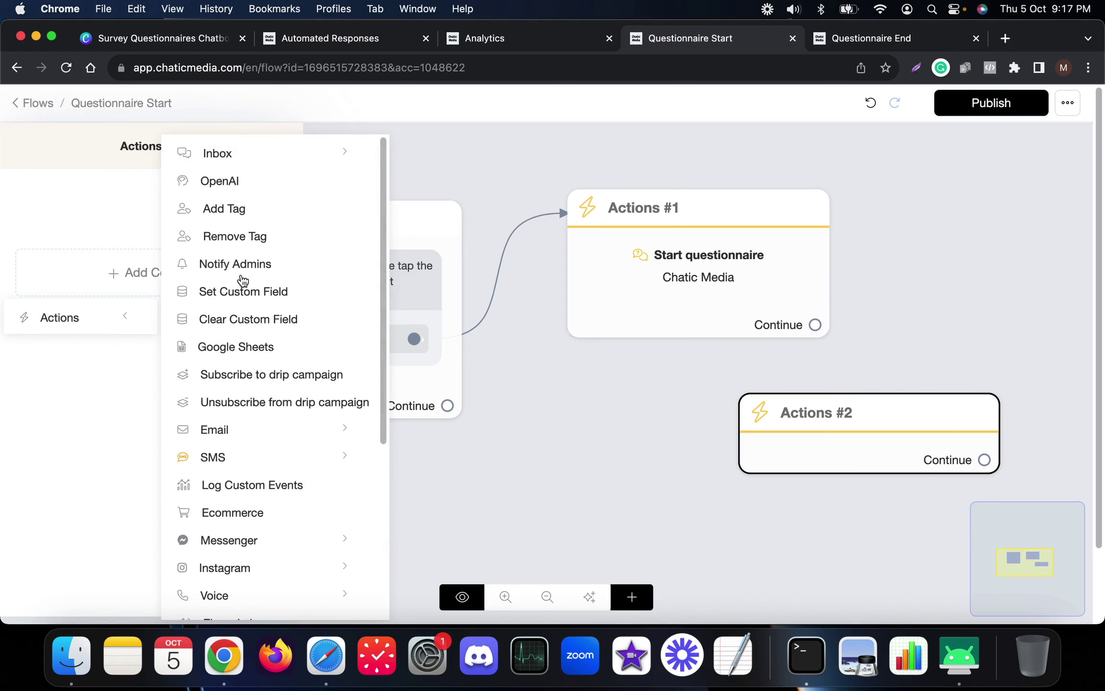
scroll(246, 317, "down", 6)
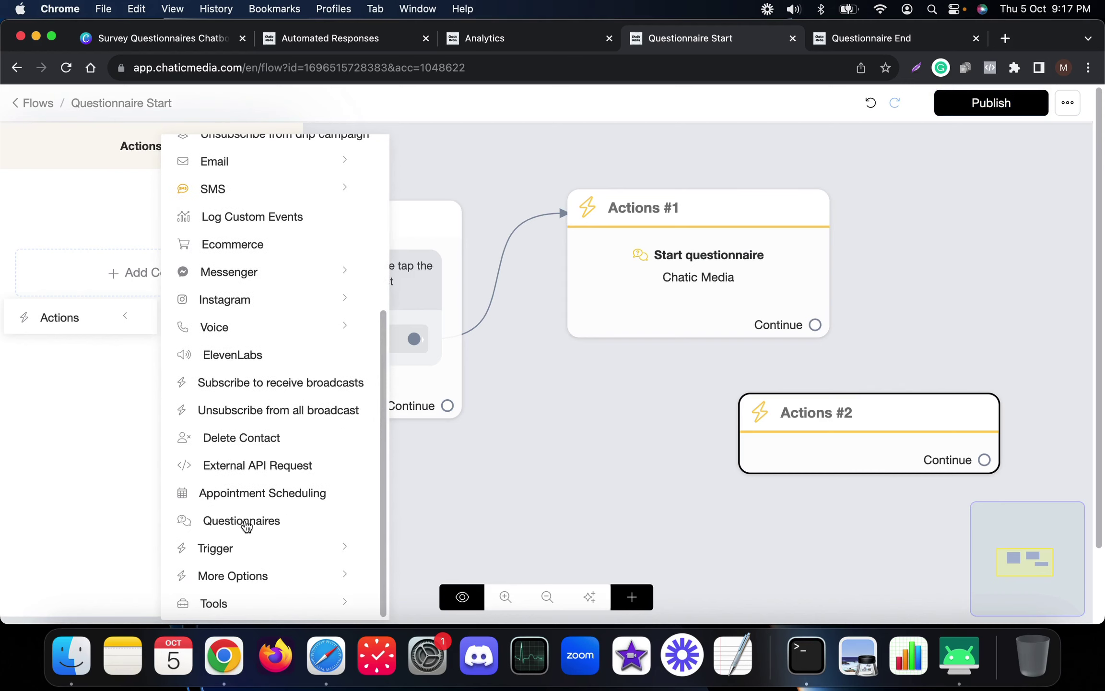
left_click(259, 524)
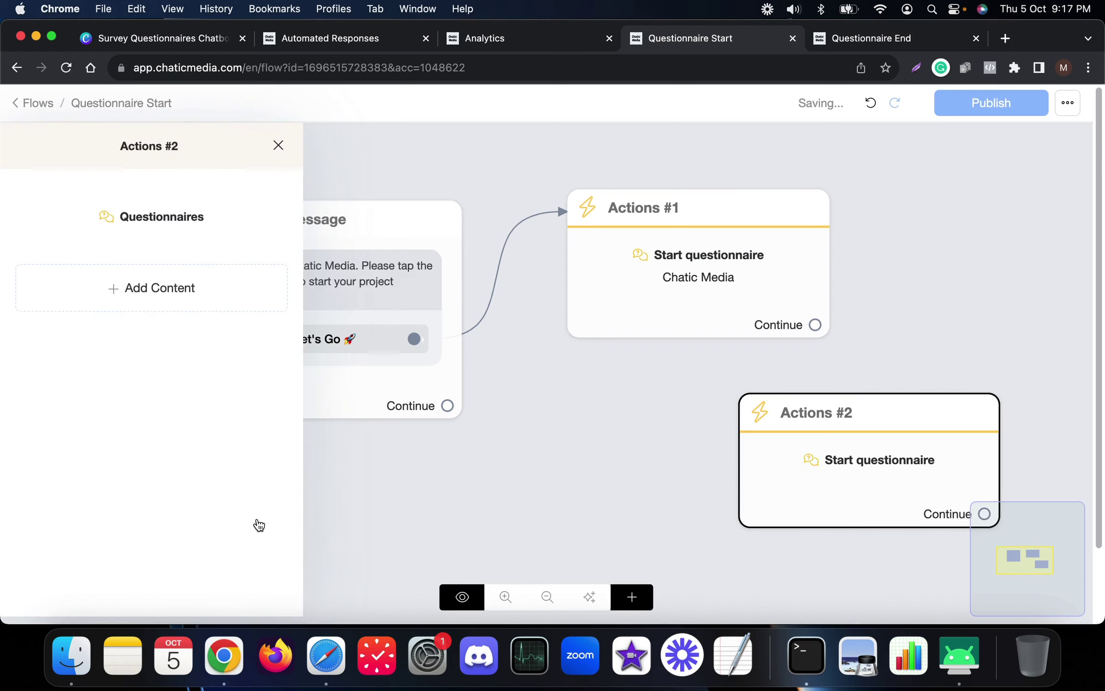
left_click(152, 220)
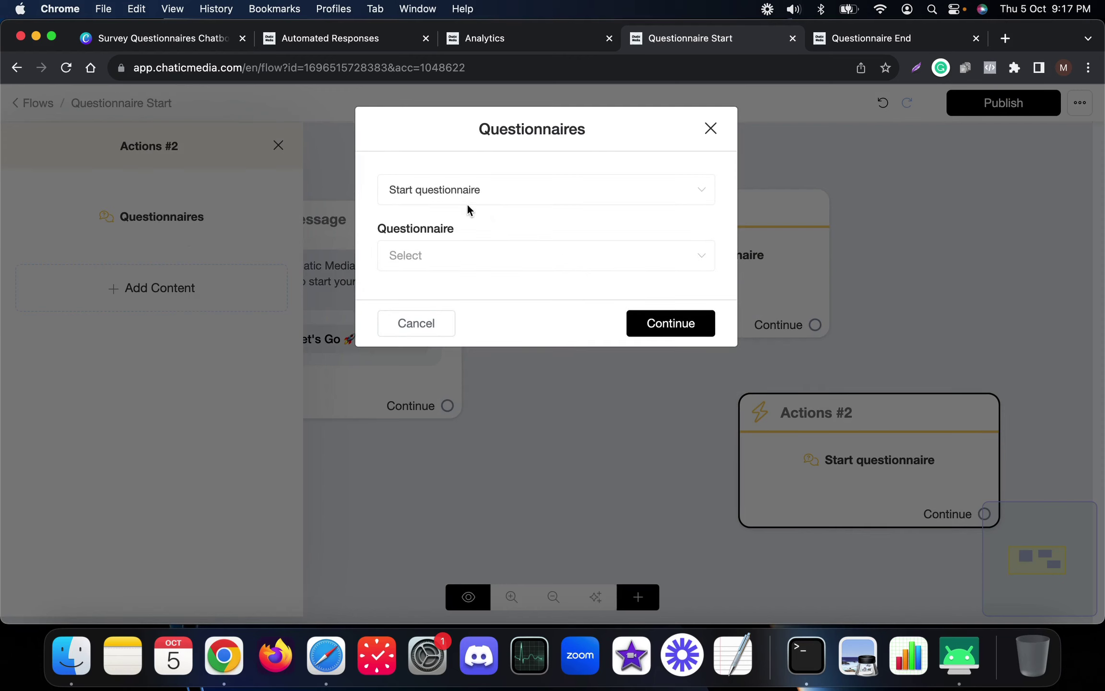
left_click(435, 256)
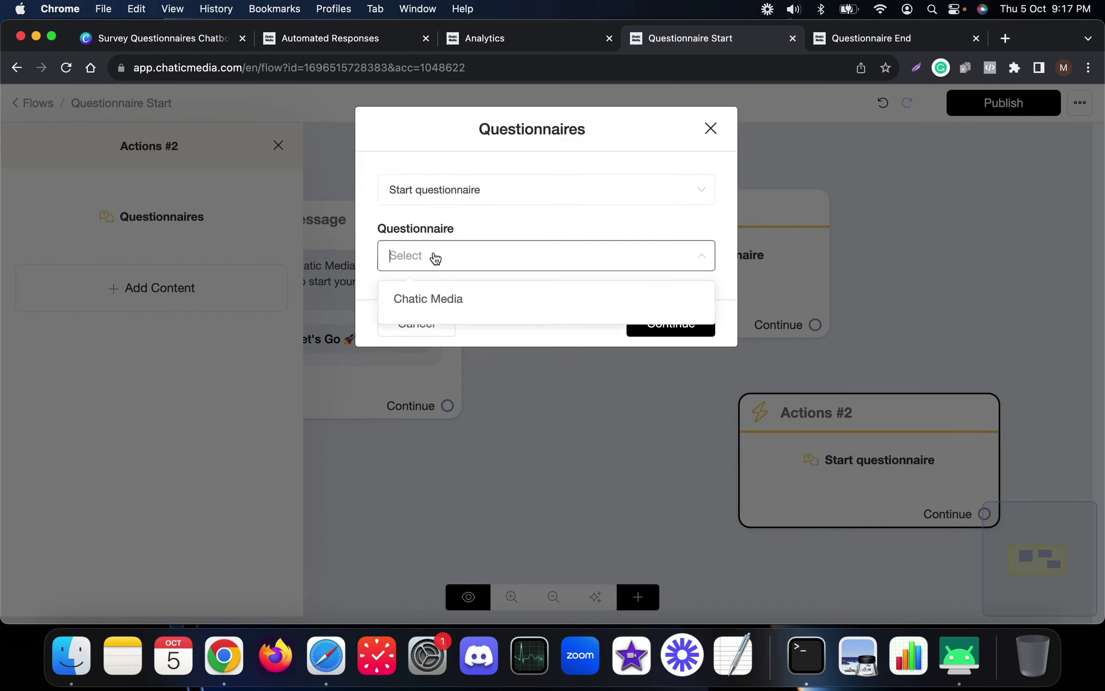
left_click(550, 190)
left_click(462, 224)
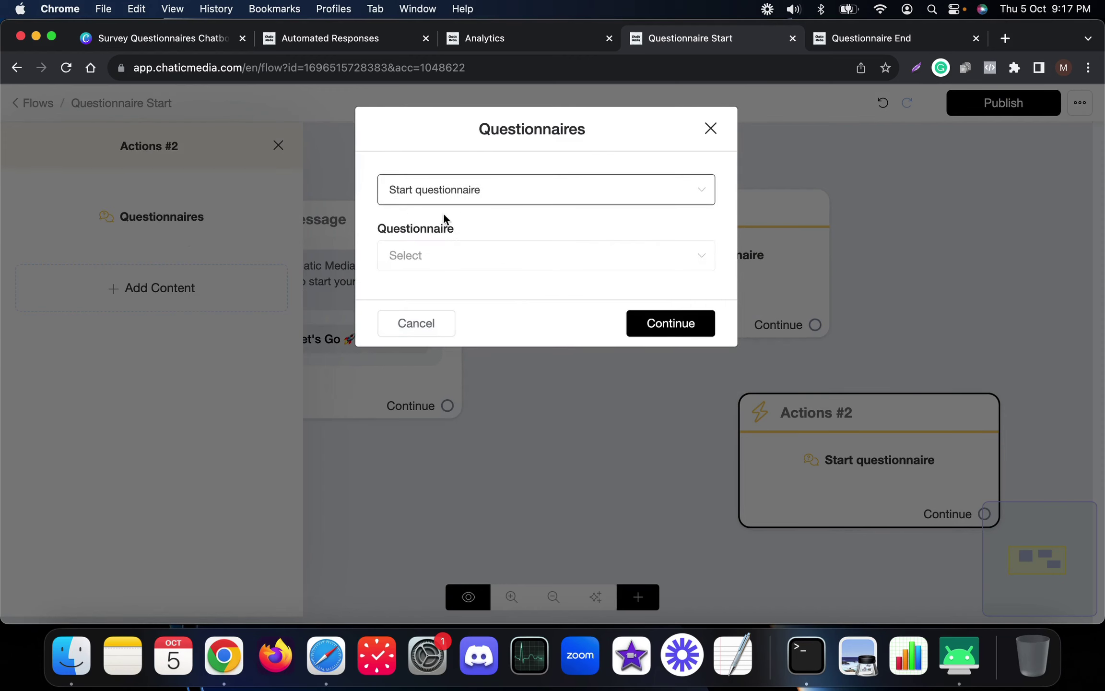
left_click(500, 189)
left_click(489, 198)
left_click(476, 247)
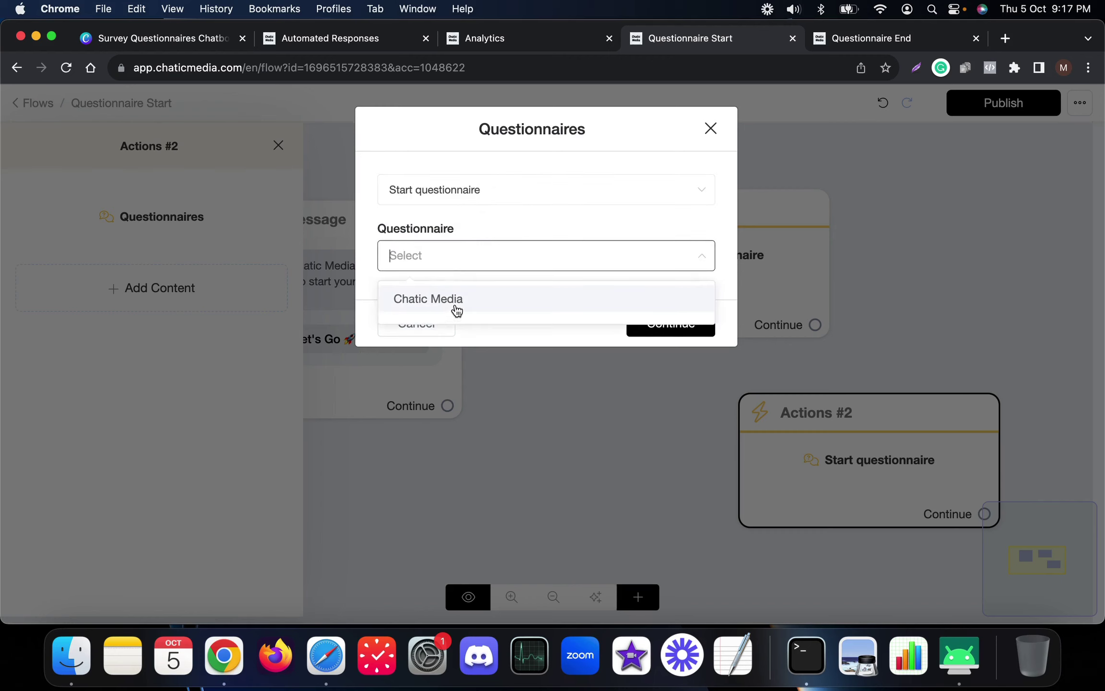
left_click(493, 258)
Step: Close the Actions #2 settings and delete the Actions #2 node
left_click(686, 407)
mouse_move(888, 432)
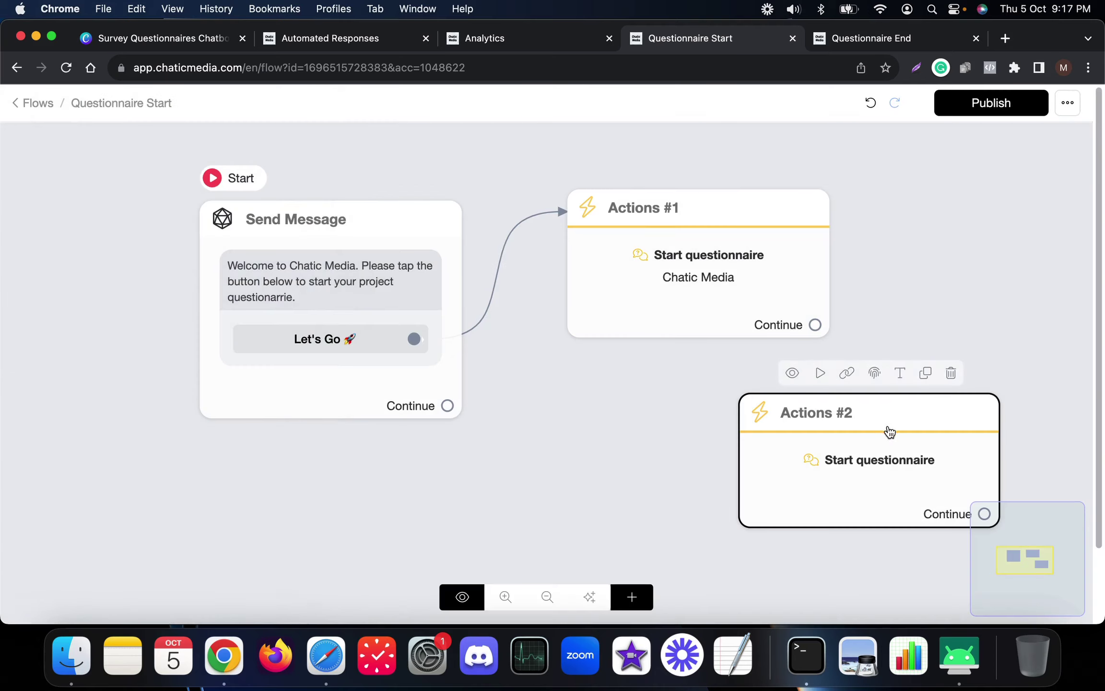
left_click(949, 374)
mouse_move(711, 309)
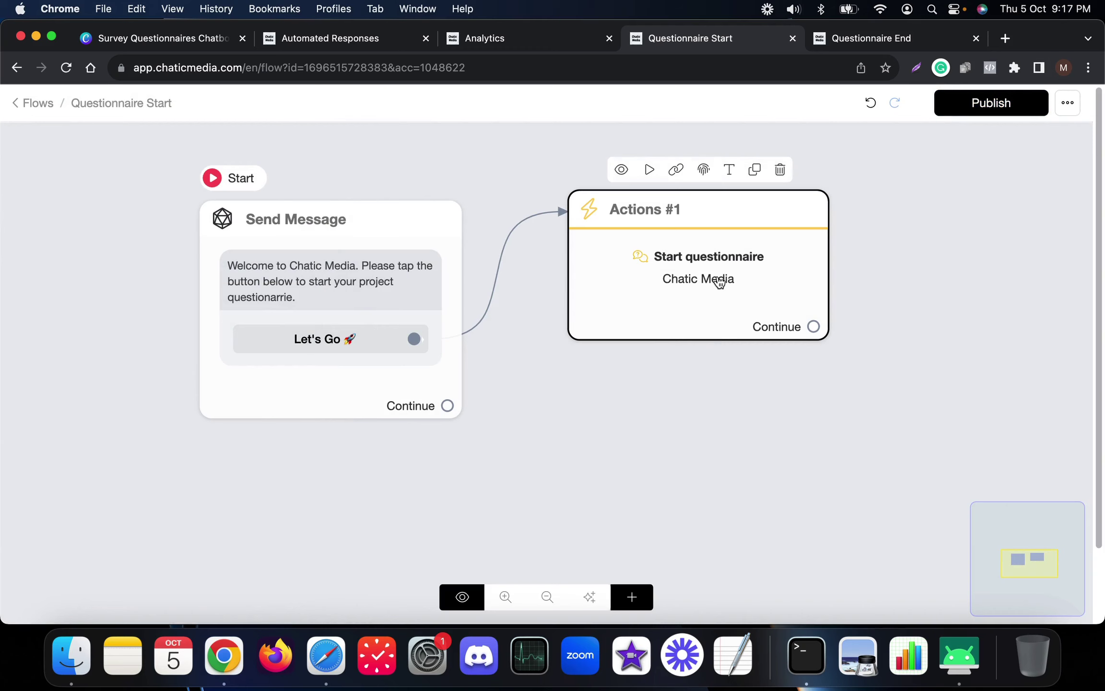
Step: Go to Tools > Questionnaires and open the Chatic Media questionnaire's Applicants list
left_click(510, 40)
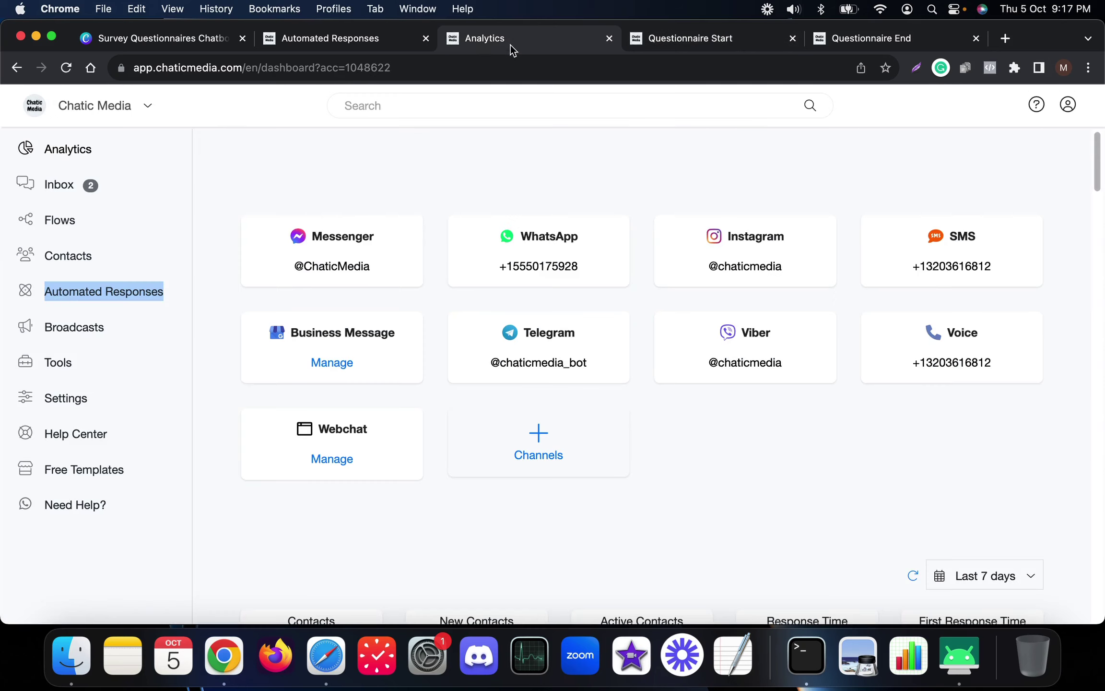
left_click(50, 365)
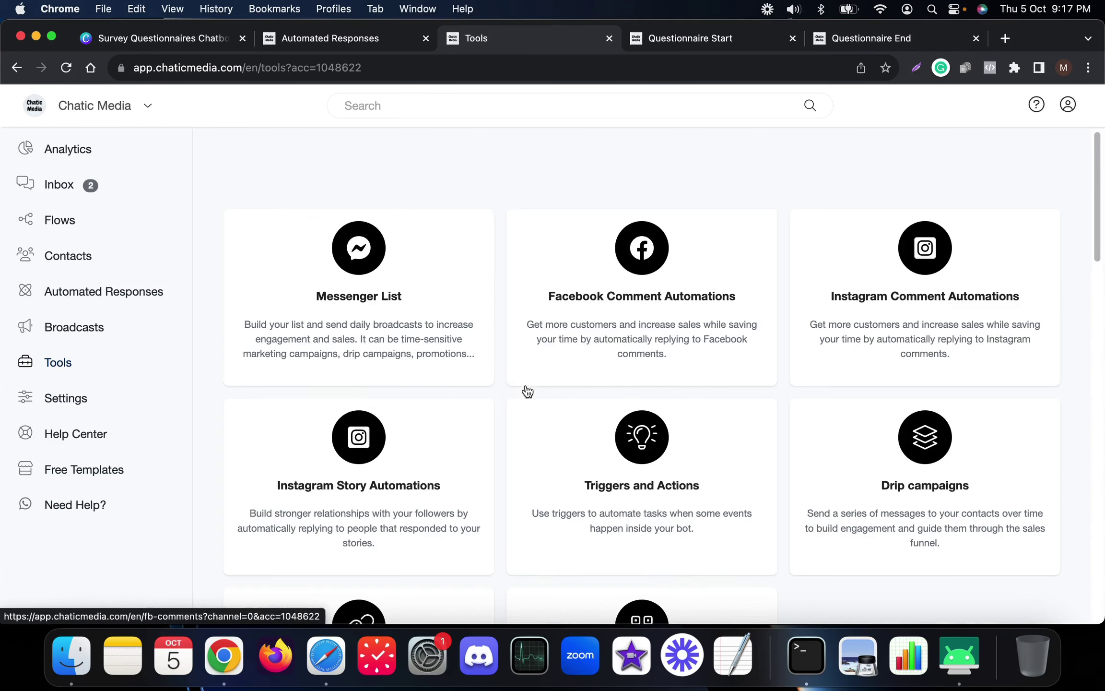
scroll(554, 416, "down", 5)
scroll(562, 418, "down", 8)
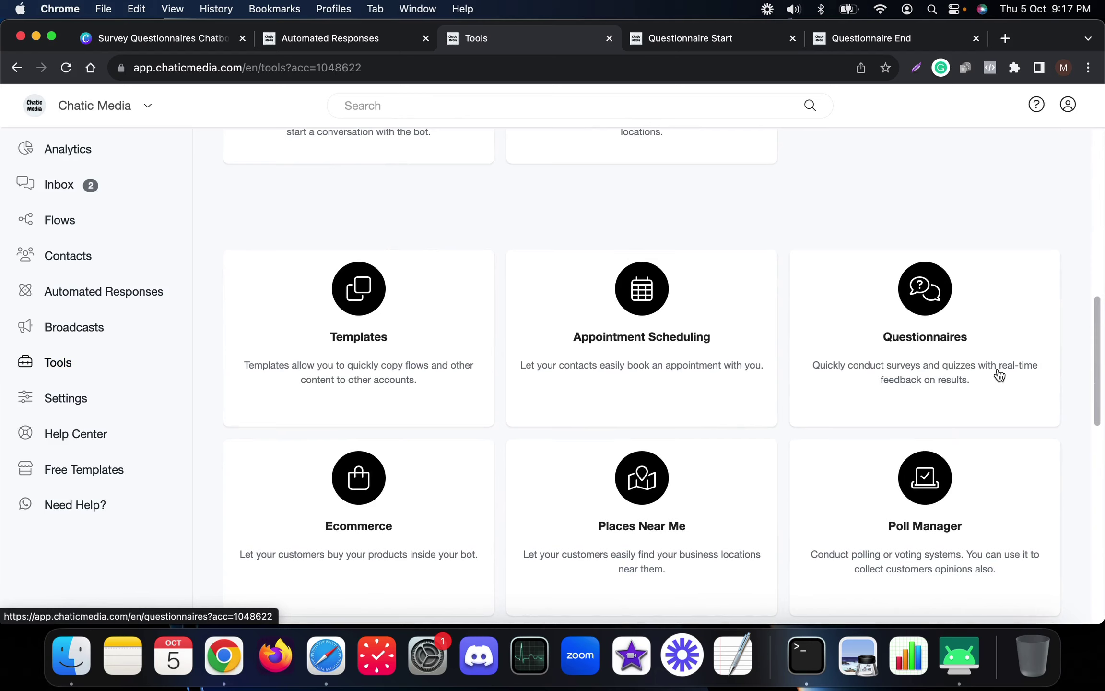
left_click(925, 351)
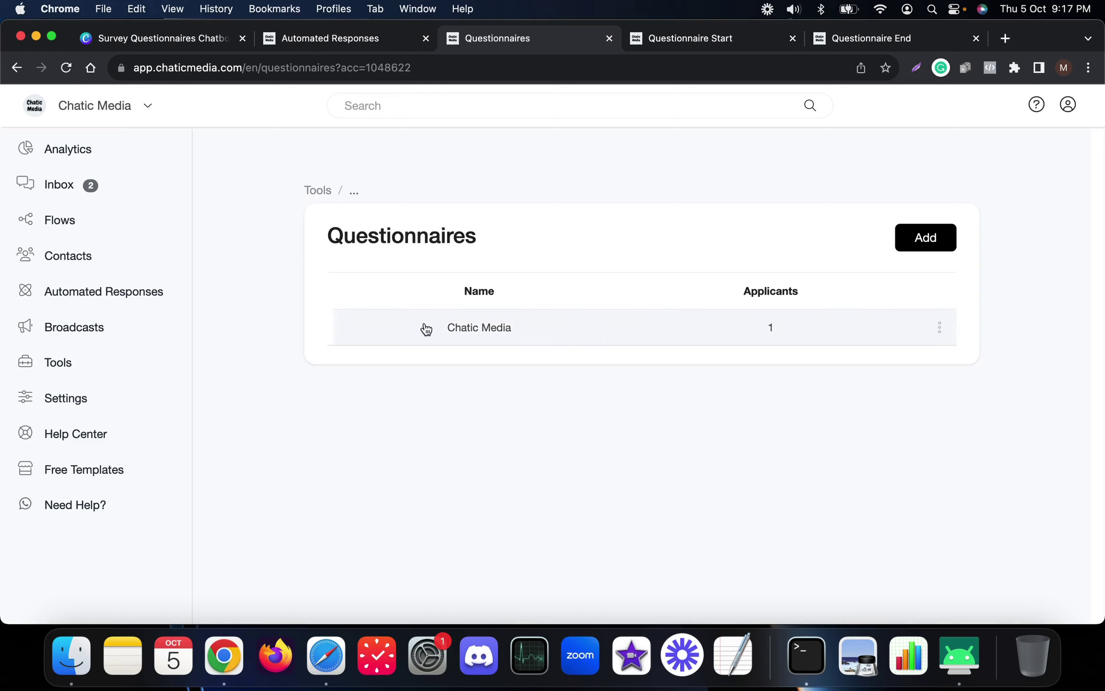
left_click(939, 327)
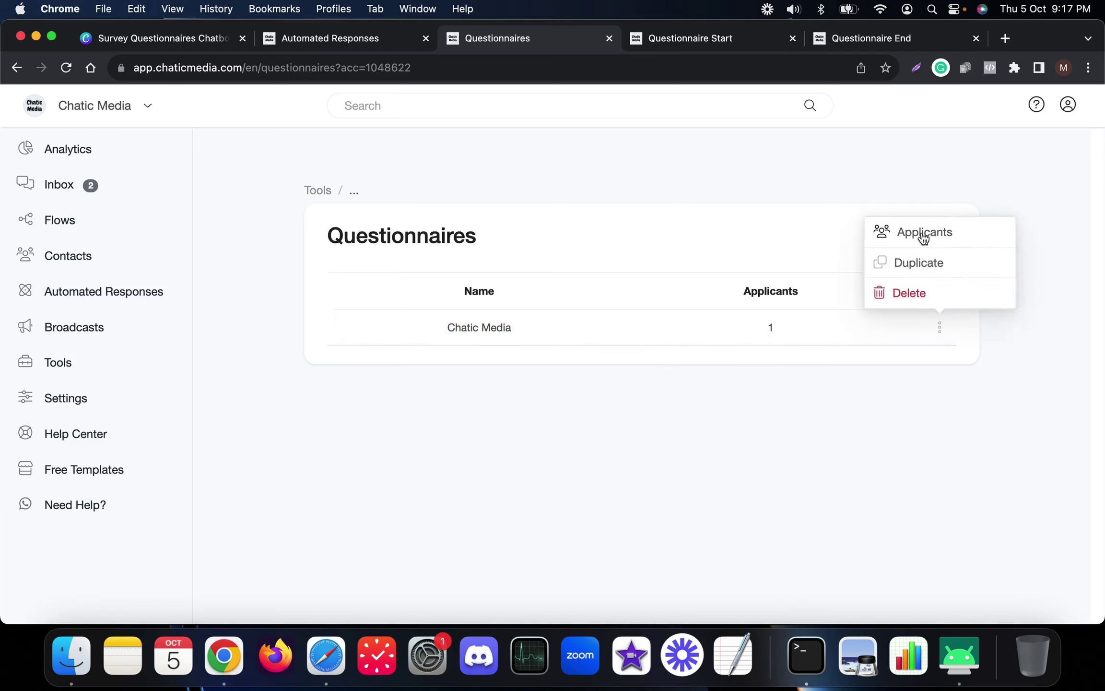
left_click(925, 234)
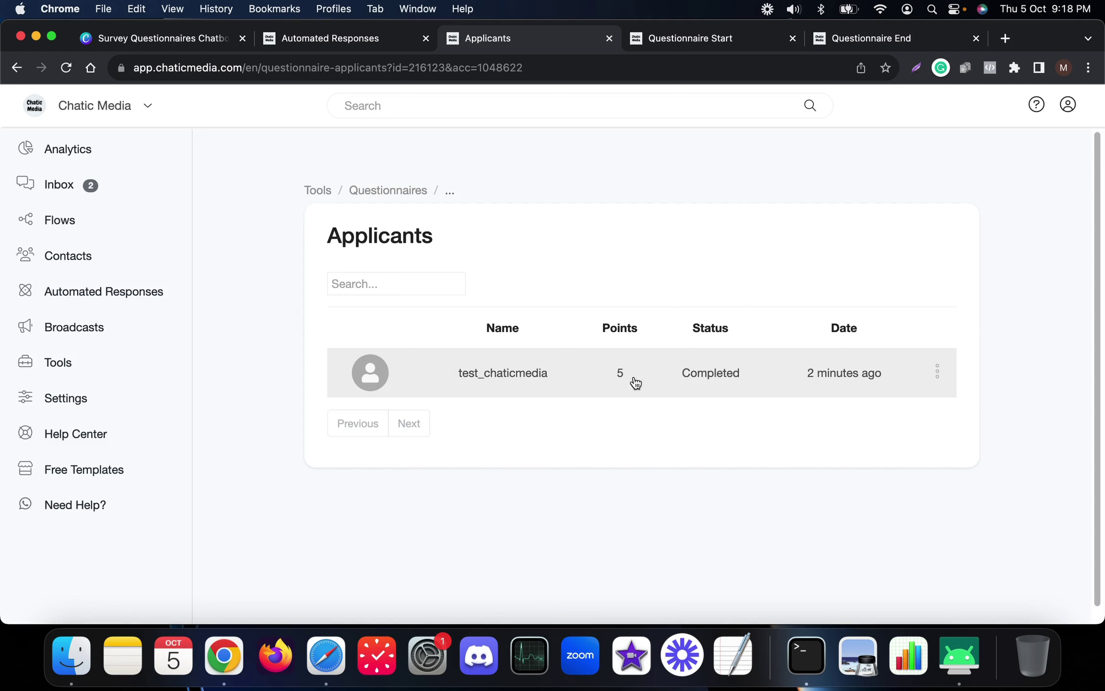
Step: Open the test applicant's answers, highlighting the $3k+ budget answer worth 2 points, then view their inbox conversation
left_click(959, 656)
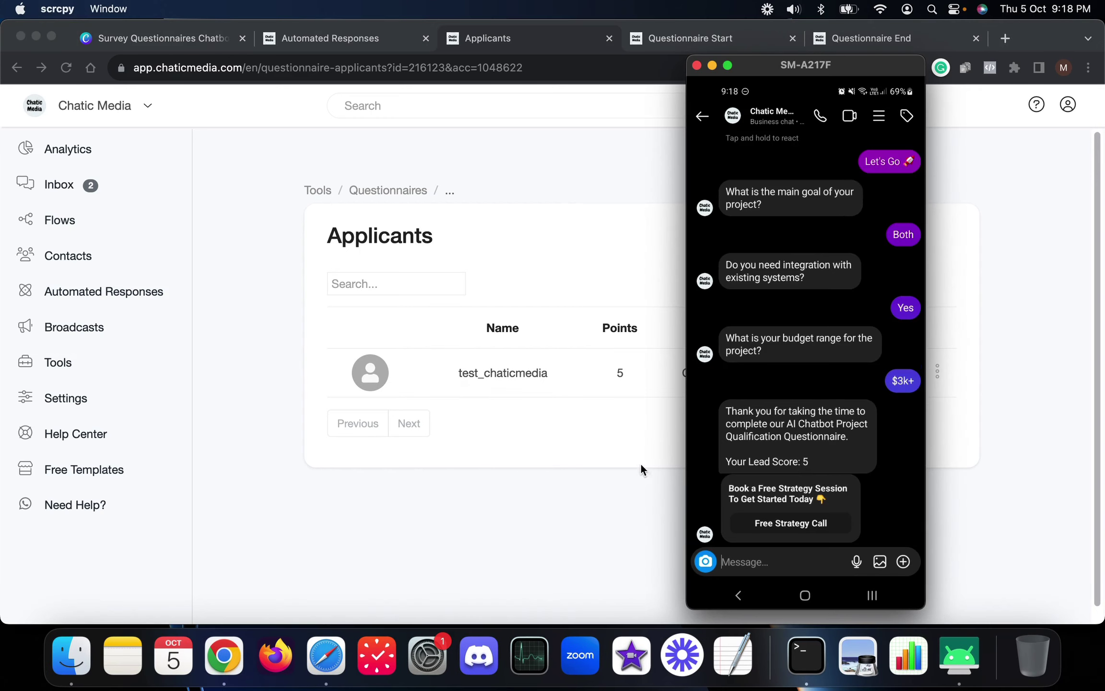
left_click(624, 465)
left_click(530, 379)
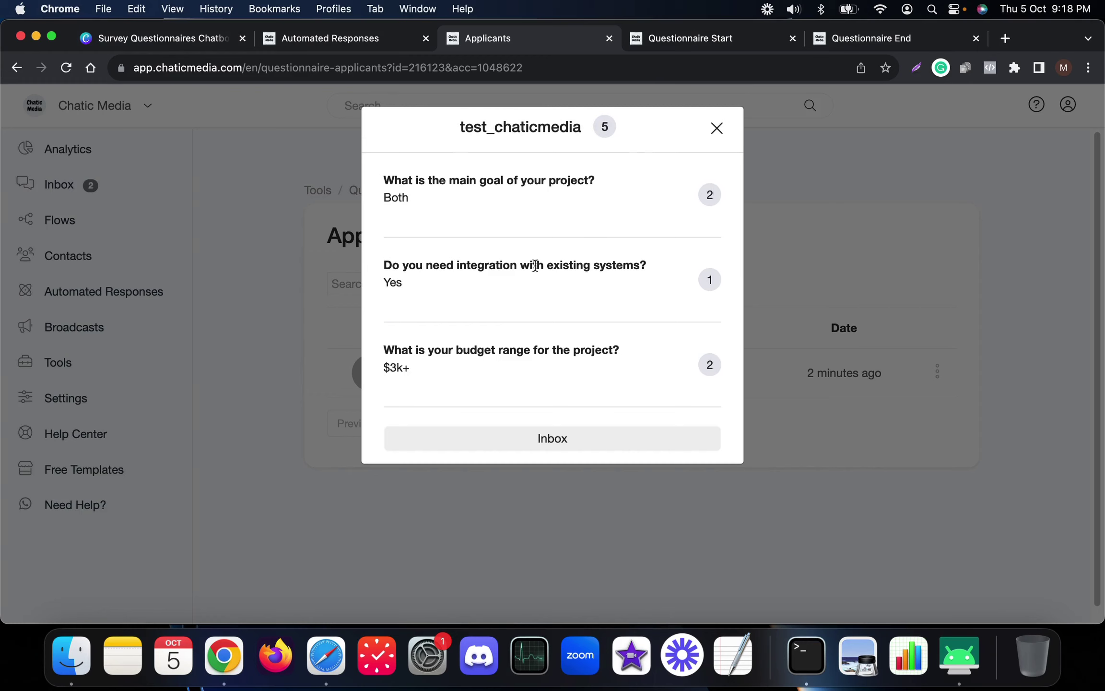
left_click_drag(454, 265, 653, 264)
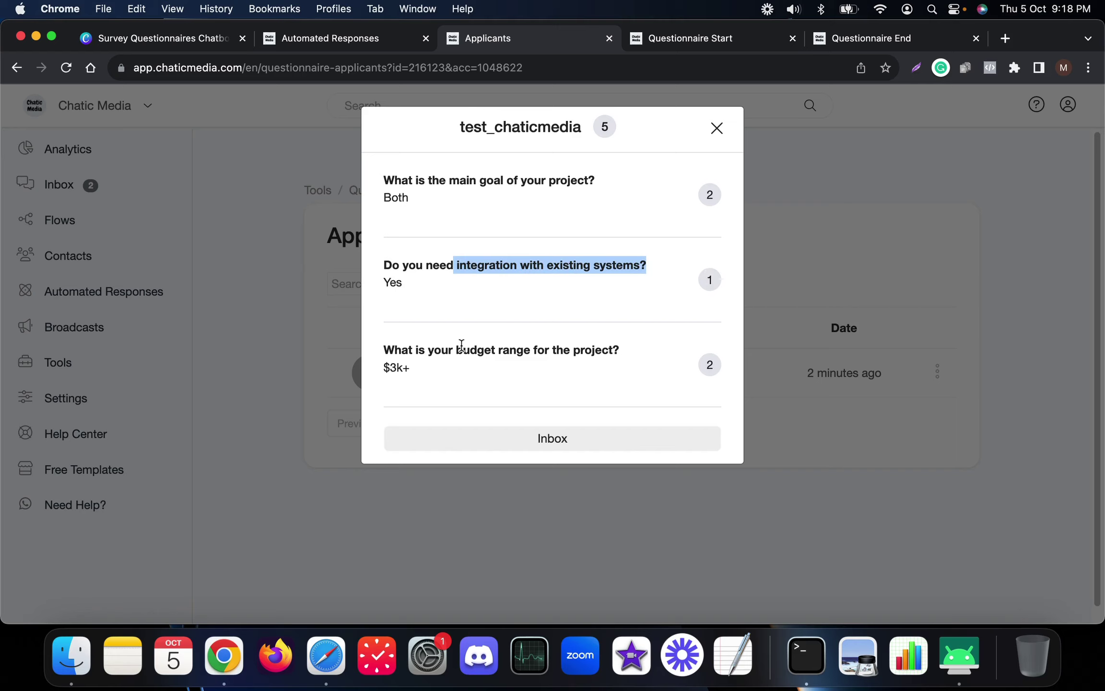
left_click_drag(417, 377, 365, 375)
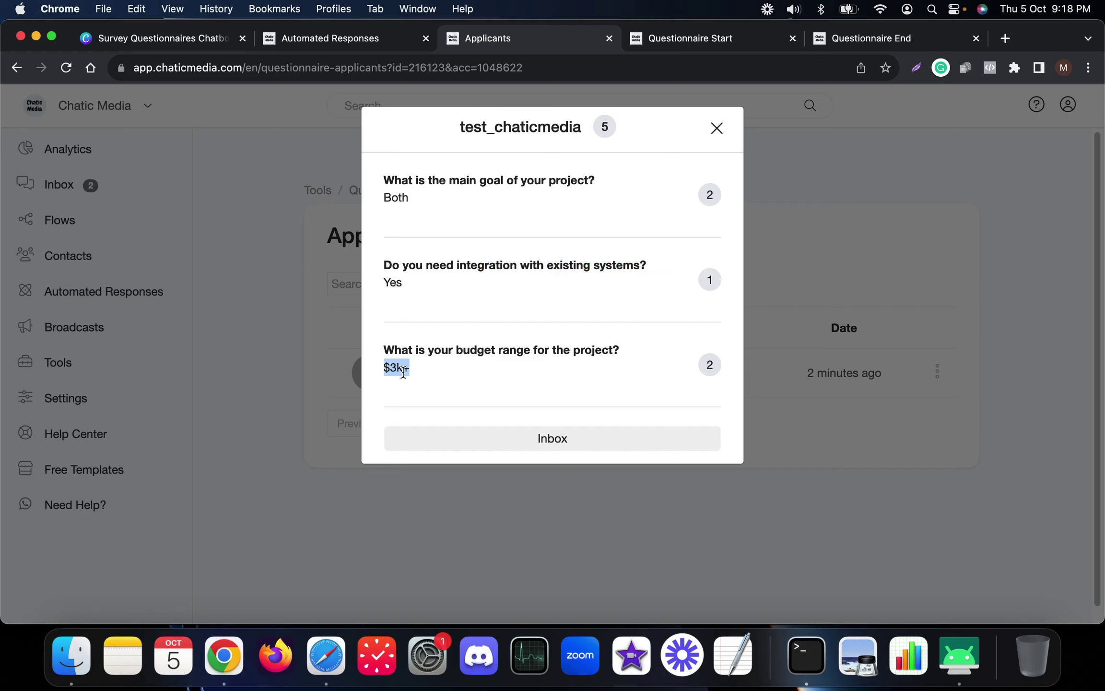
double_click(708, 366)
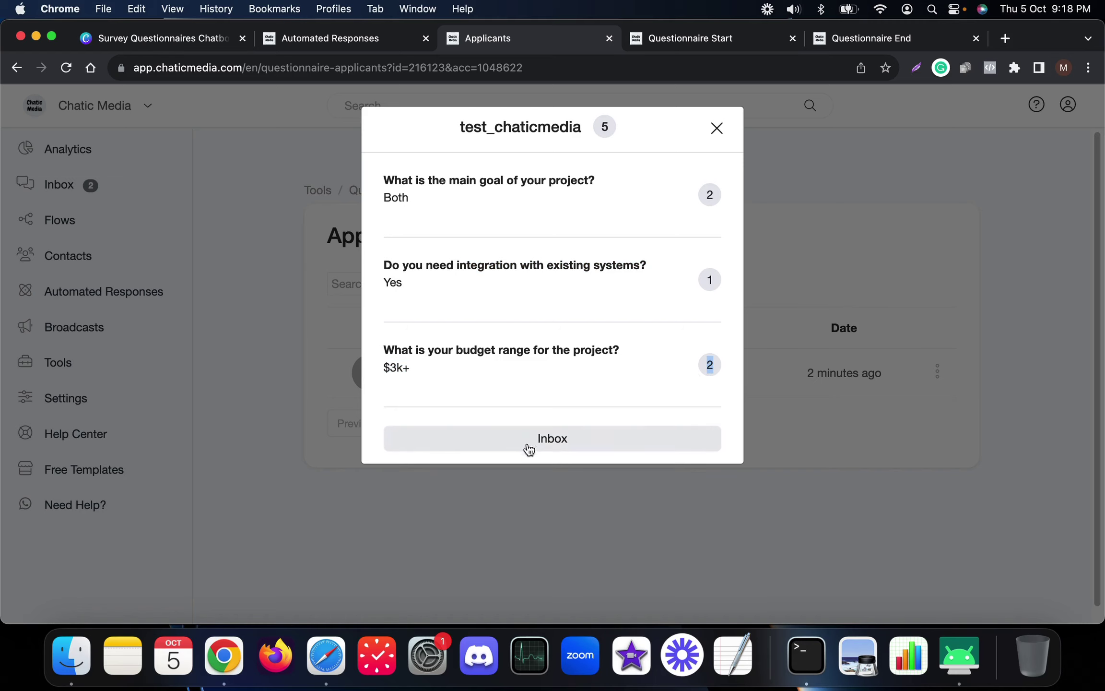
left_click(557, 445)
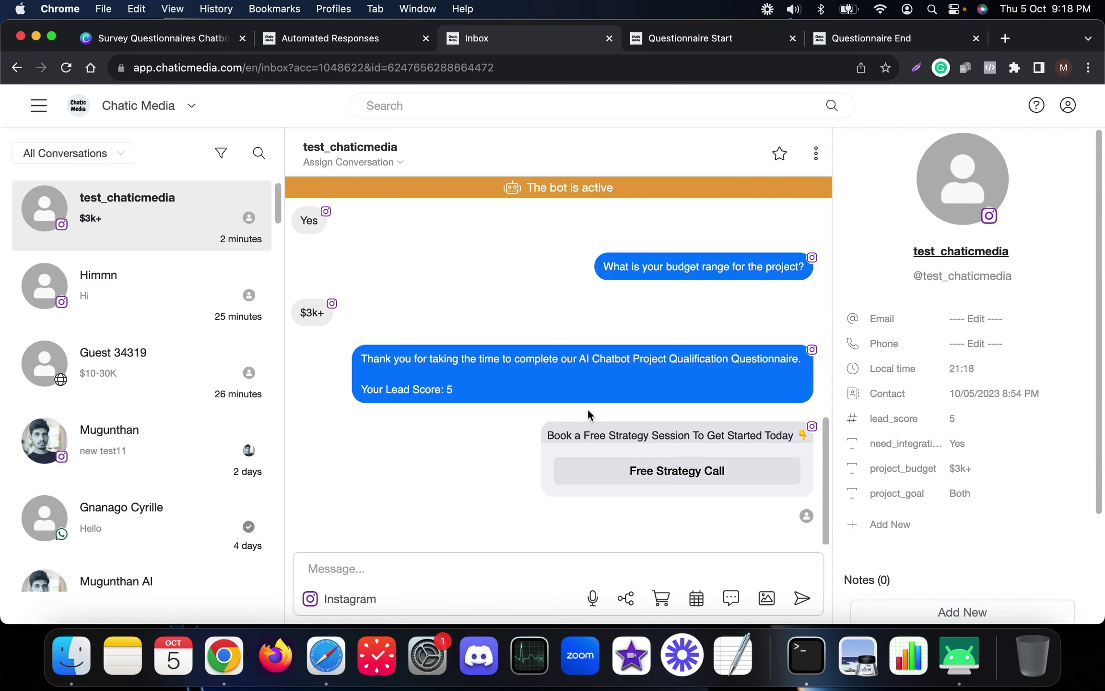
scroll(659, 353, "up", 10)
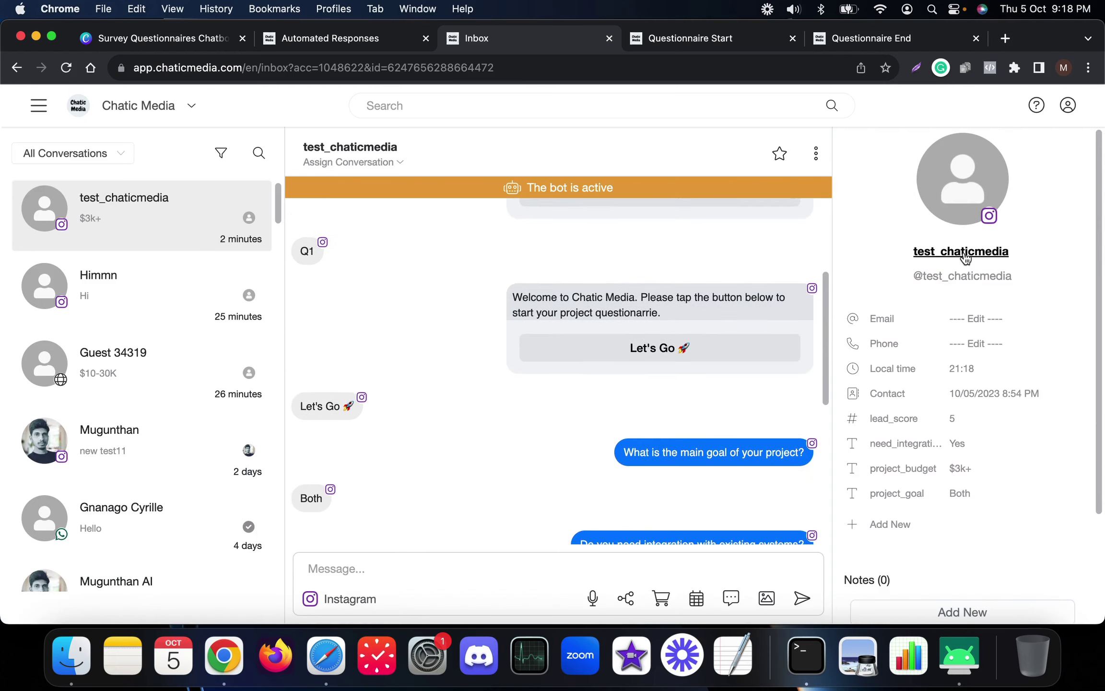
scroll(968, 364, "down", 5)
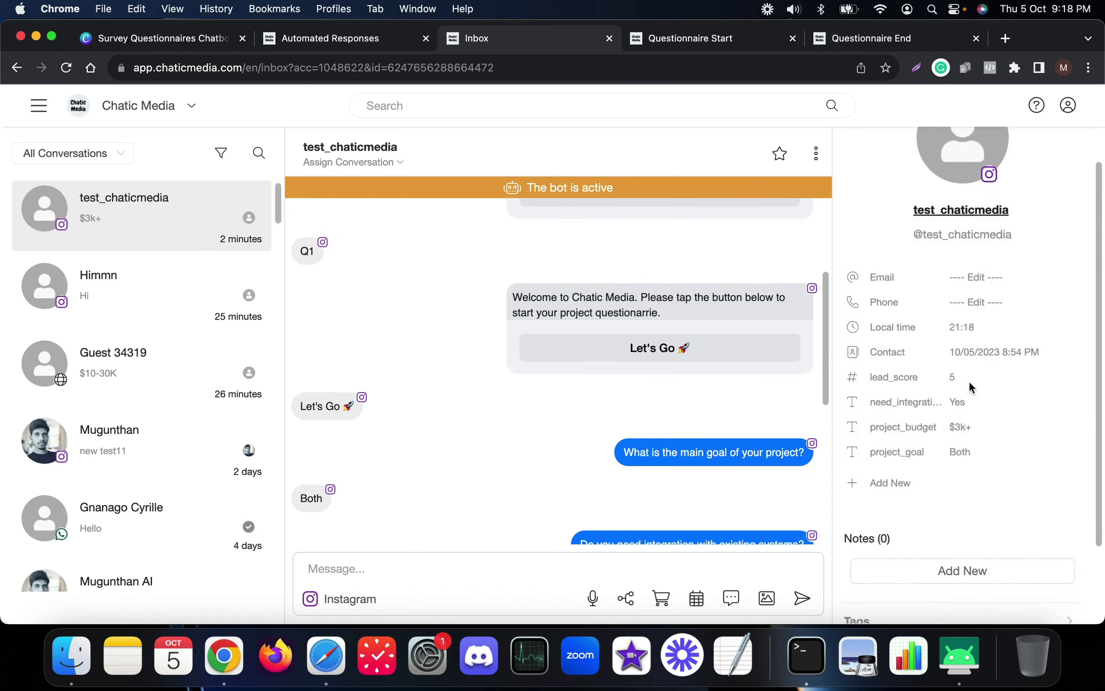
scroll(615, 437, "down", 10)
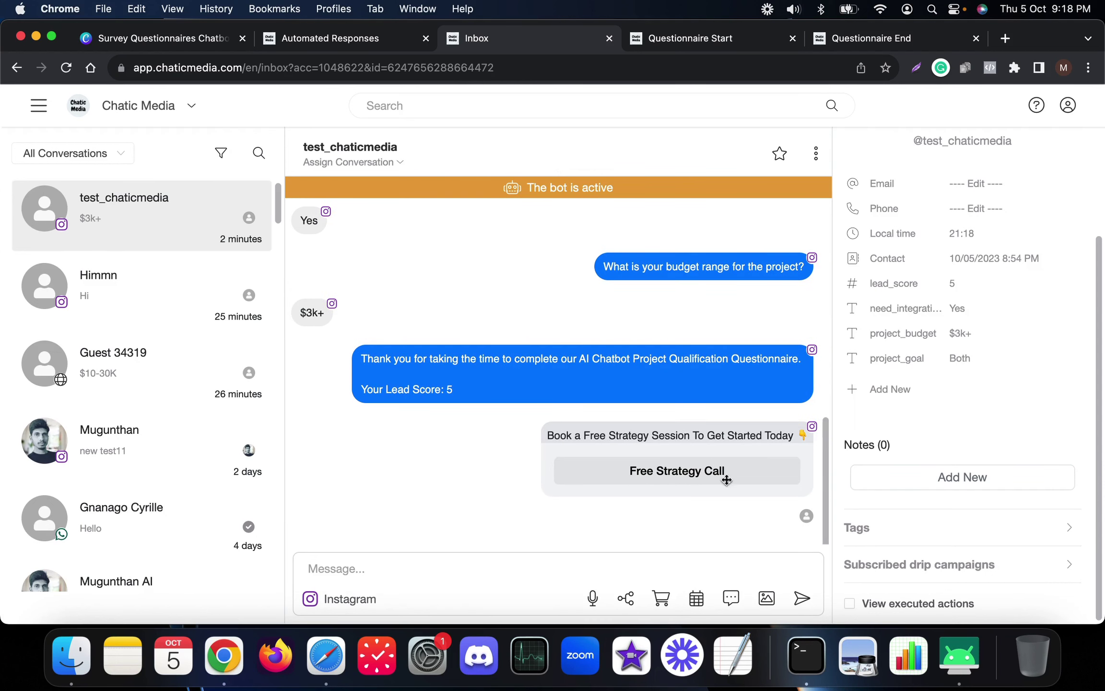
scroll(934, 333, "up", 2)
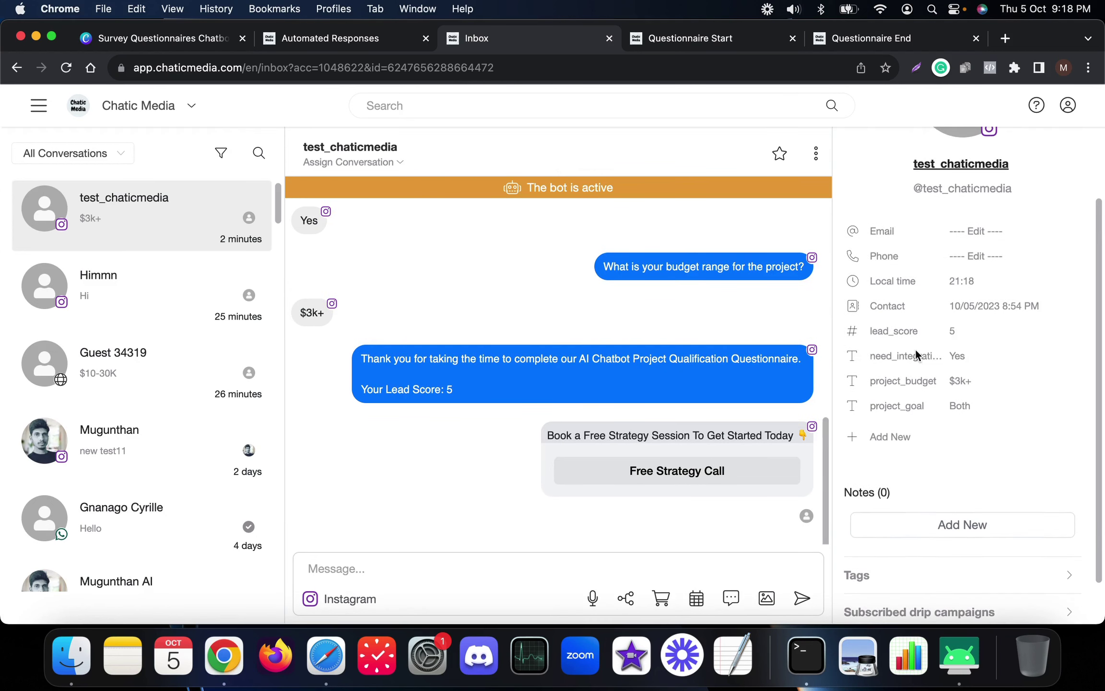
scroll(907, 331, "up", 2)
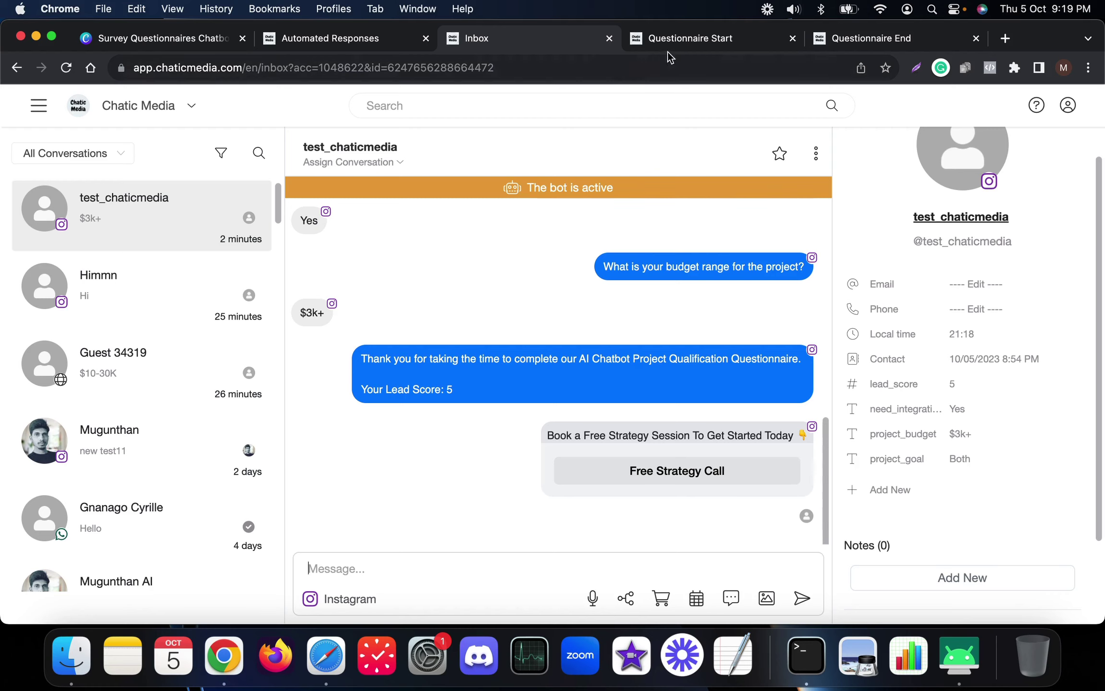
Step: Return to the Questionnaires list, abandon a new questionnaire, and open the Chatic Media questionnaire
left_click(19, 69)
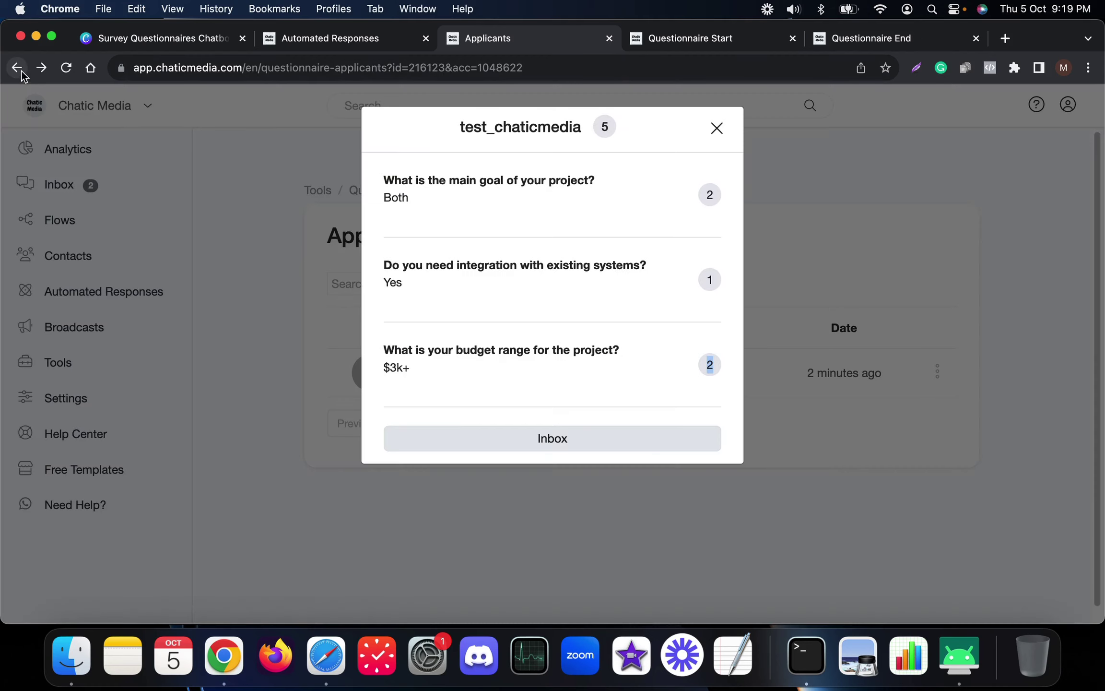
left_click(379, 191)
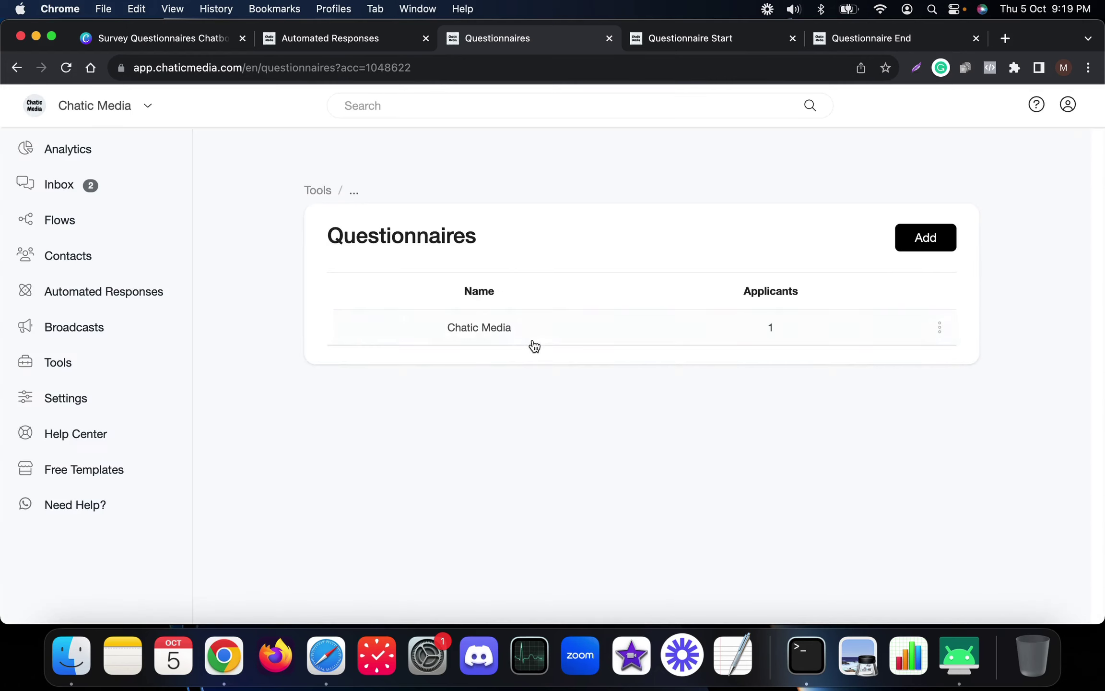
left_click(933, 238)
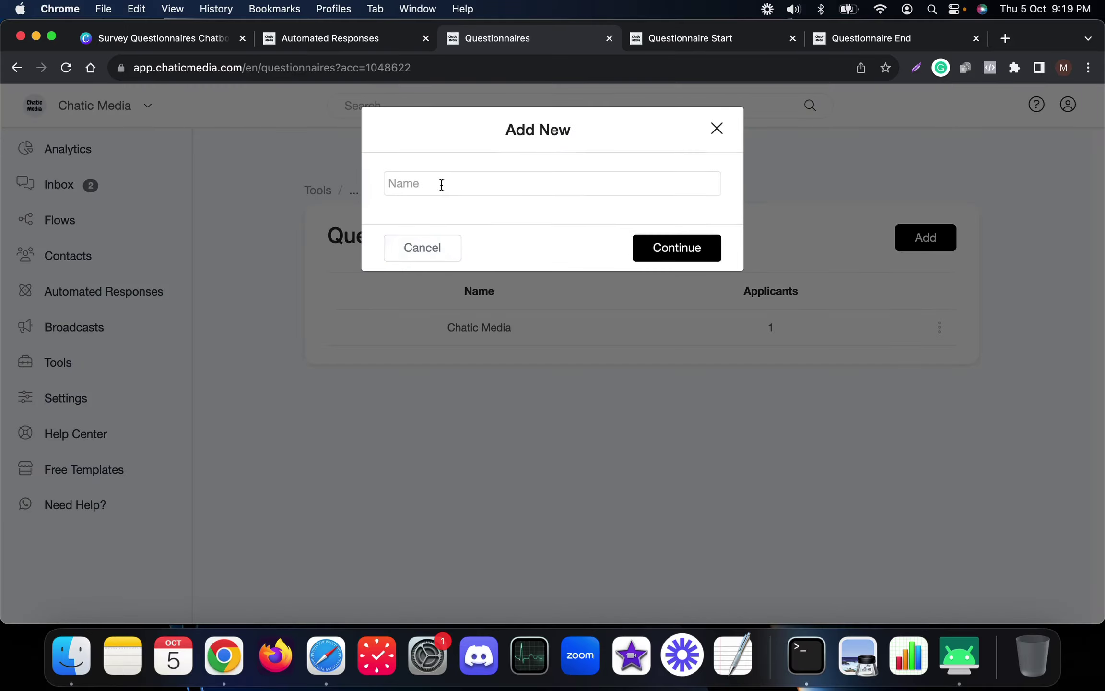
left_click(421, 246)
left_click(548, 326)
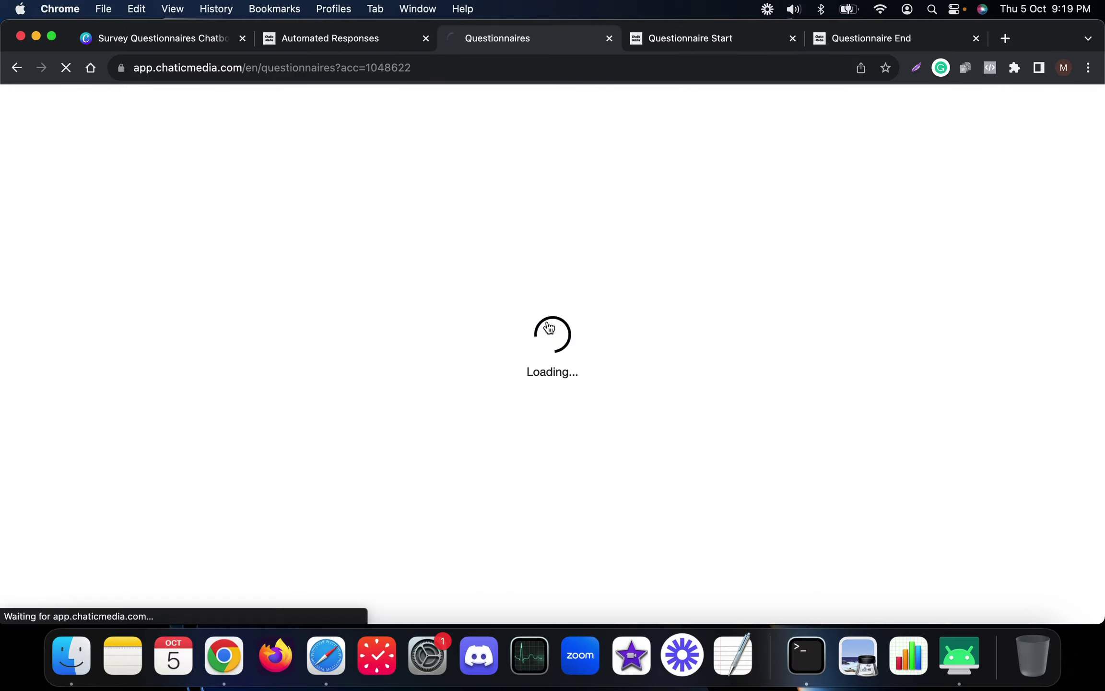
Step: Scroll the phone chat to confirm Both, Yes, $3k+ and Lead Score 5, then return to the editor
left_click(957, 642)
scroll(826, 345, "up", 10)
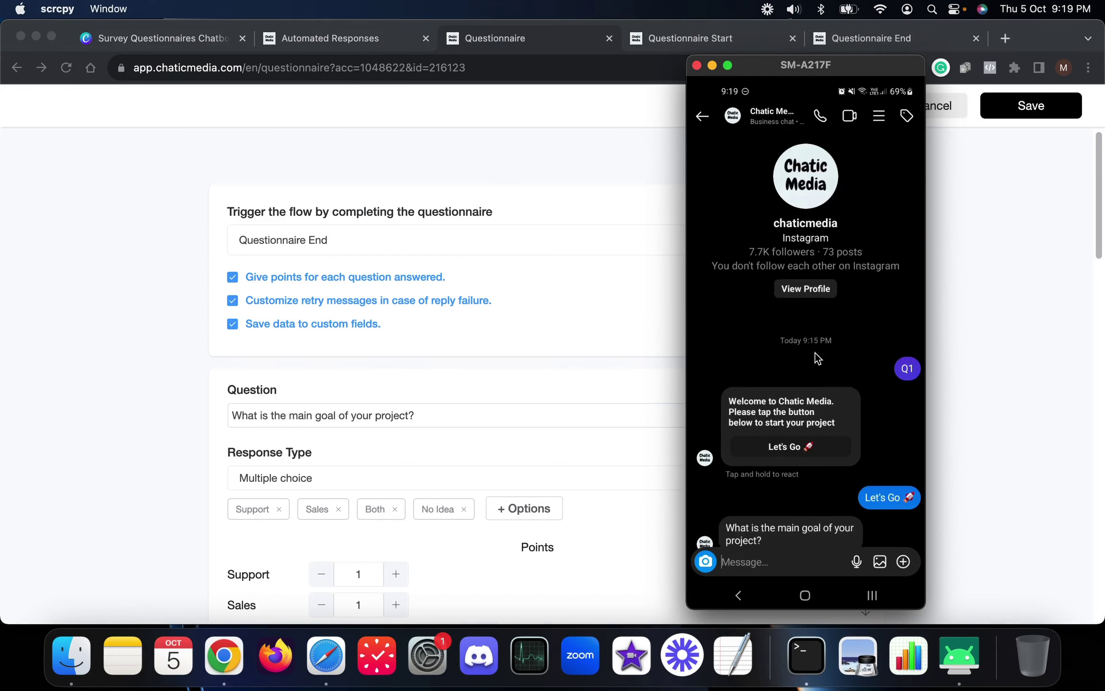
scroll(815, 355, "down", 10)
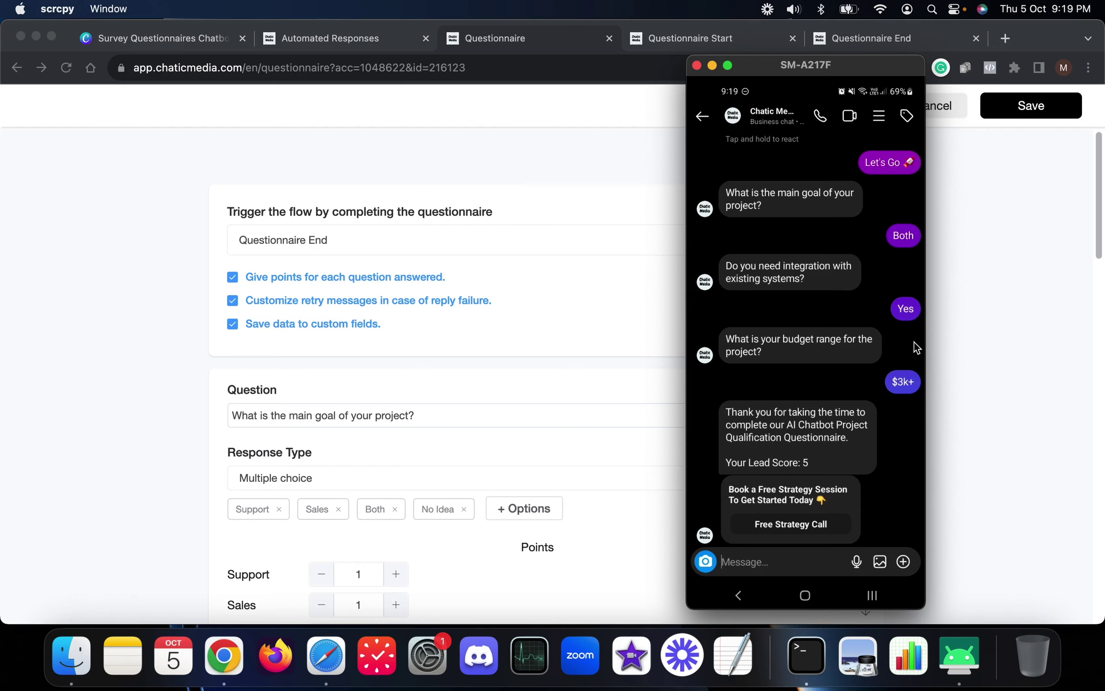
left_click(1023, 326)
scroll(590, 364, "down", 5)
scroll(241, 303, "up", 3)
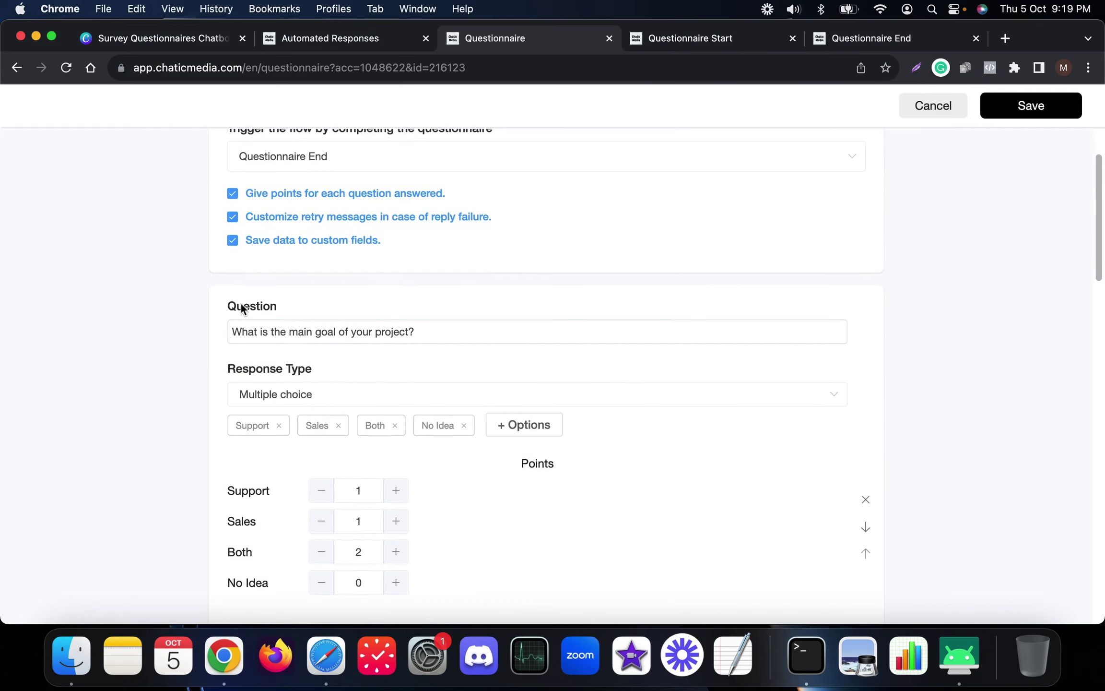
left_click_drag(220, 306, 320, 307)
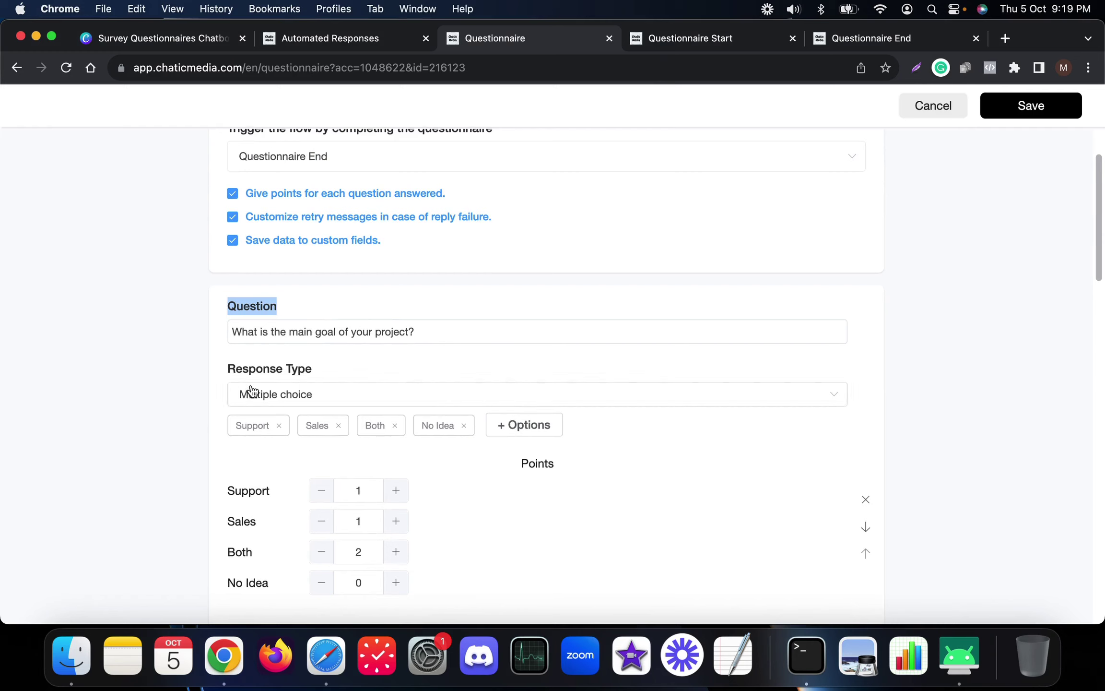
scroll(411, 389, "down", 5)
scroll(409, 389, "up", 3)
scroll(416, 418, "up", 1)
scroll(365, 382, "down", 1)
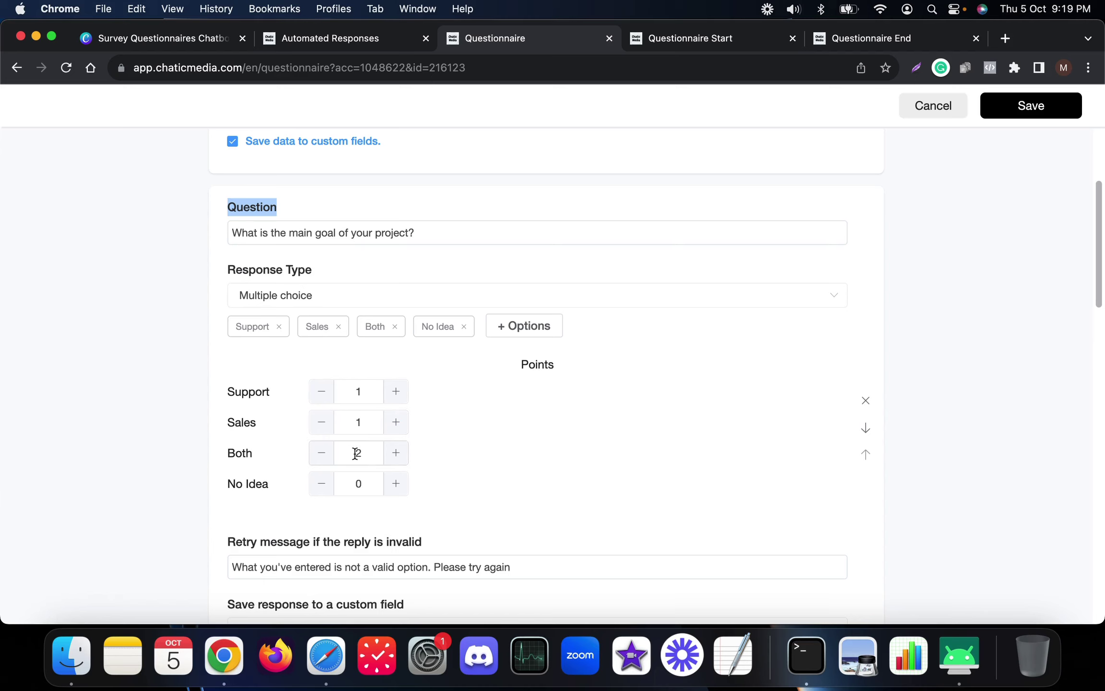
scroll(355, 453, "down", 6)
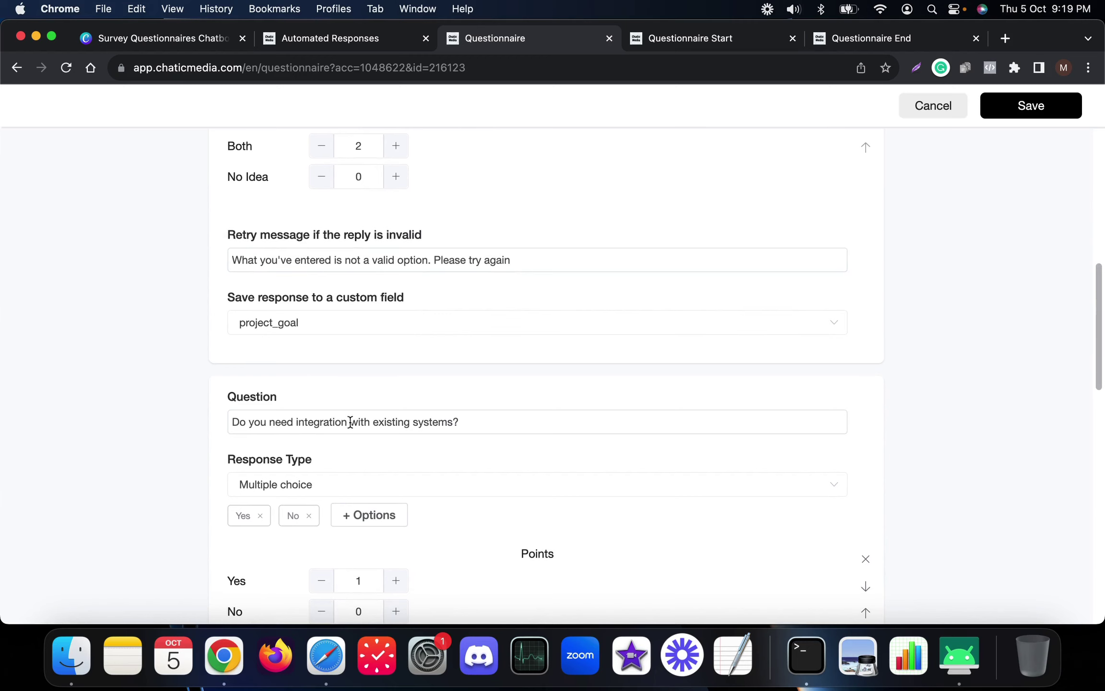
scroll(473, 424, "down", 3)
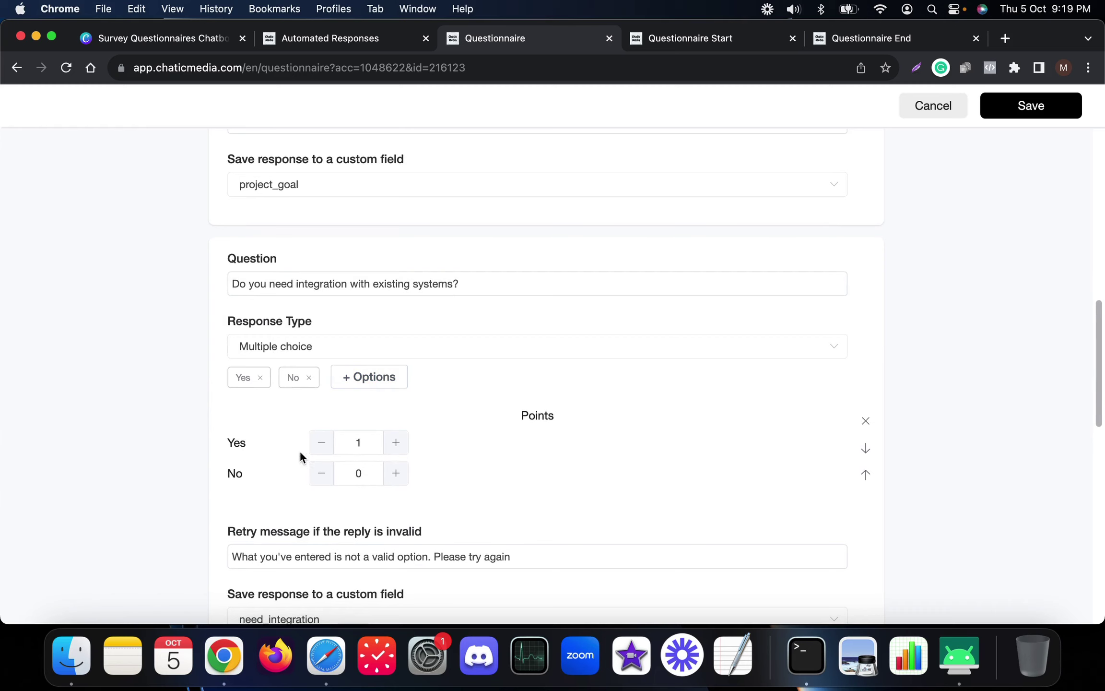
scroll(348, 436, "down", 8)
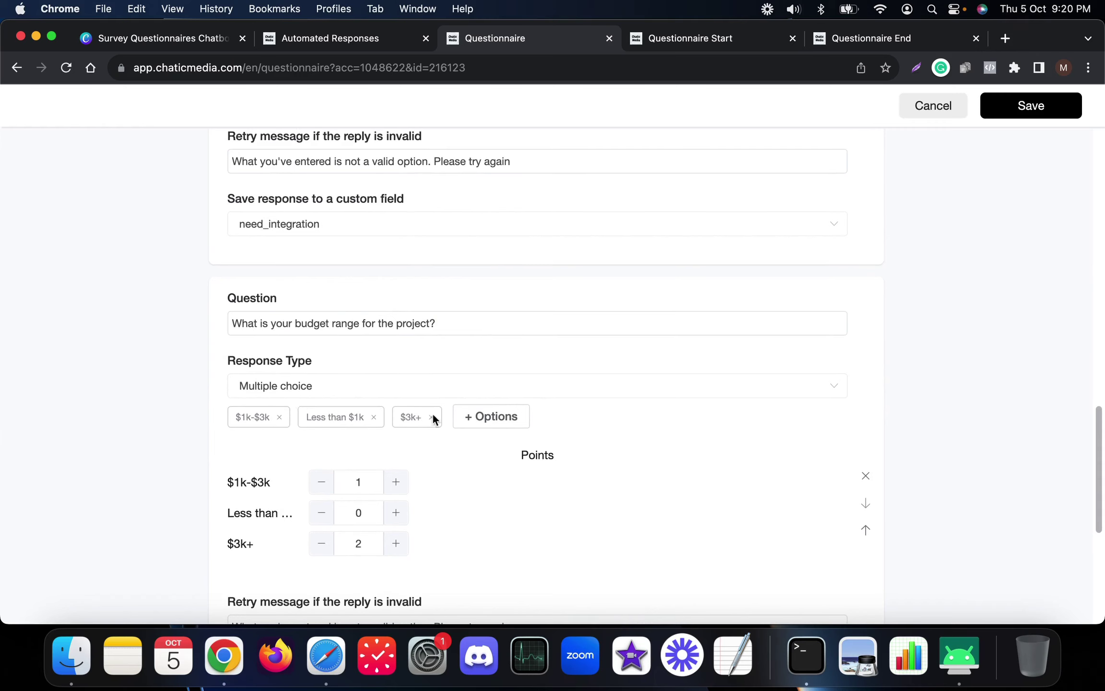
Step: Start adding another budget answer option, discard it, and scroll through the questions
left_click(509, 417)
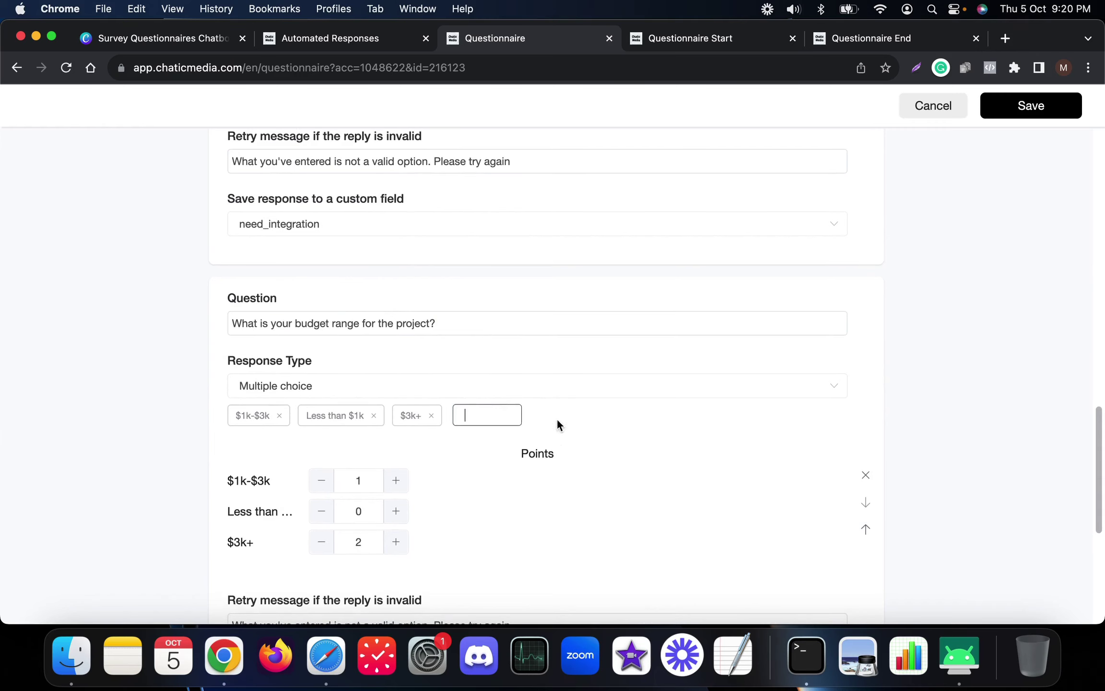
left_click(604, 423)
scroll(238, 457, "down", 3)
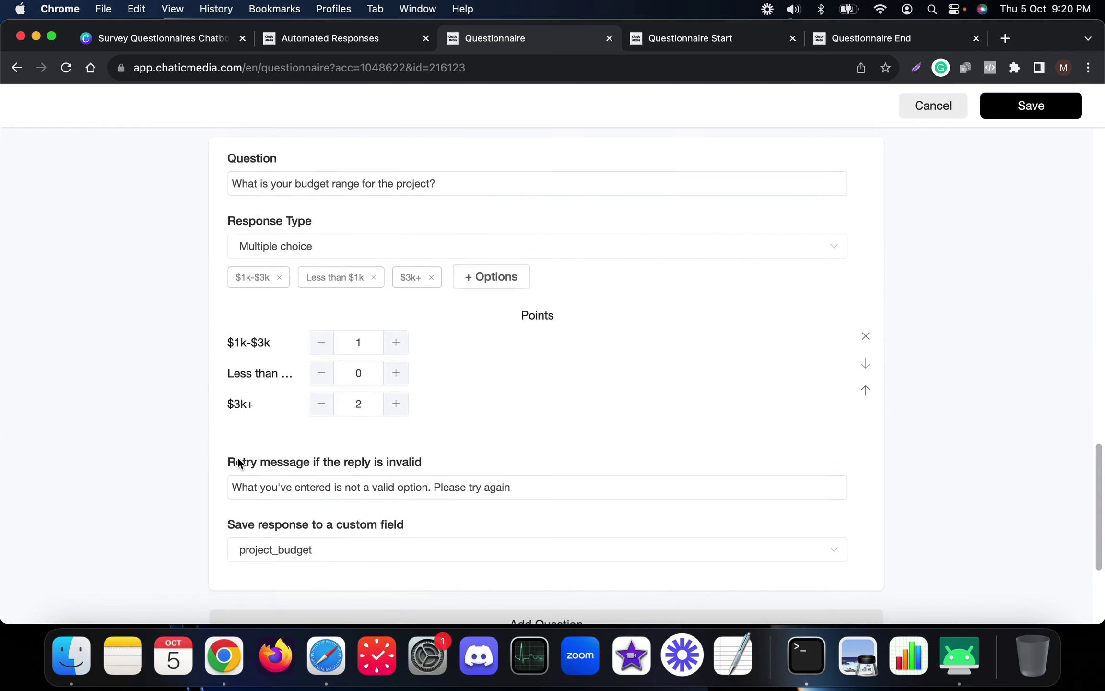
scroll(348, 384, "up", 2)
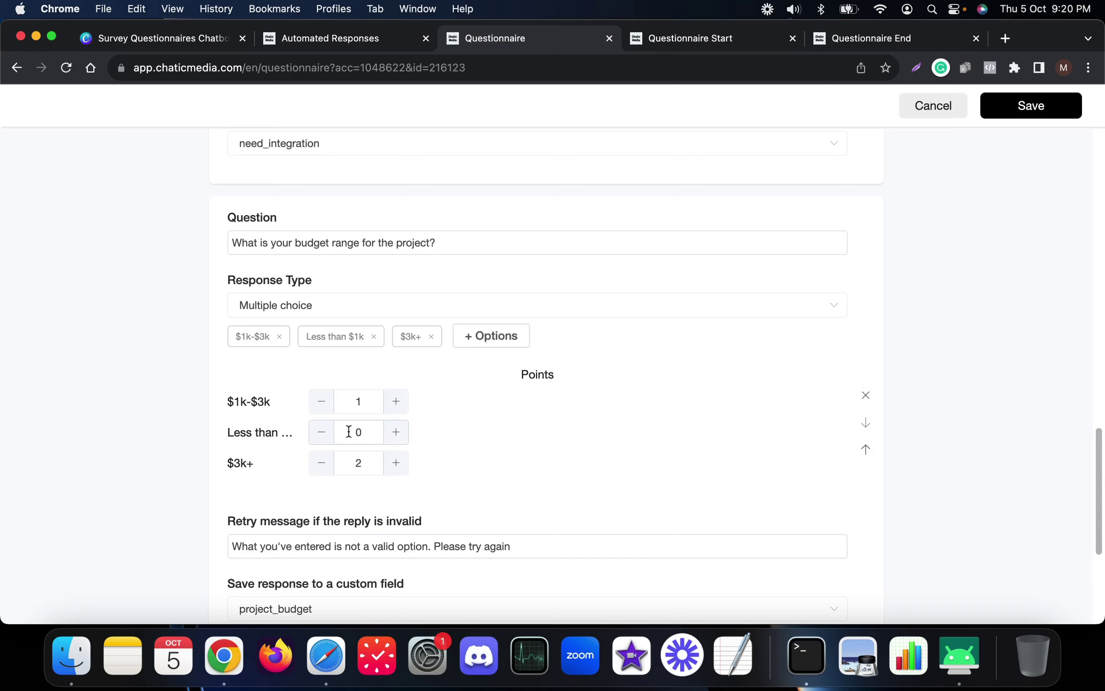
scroll(353, 433, "down", 4)
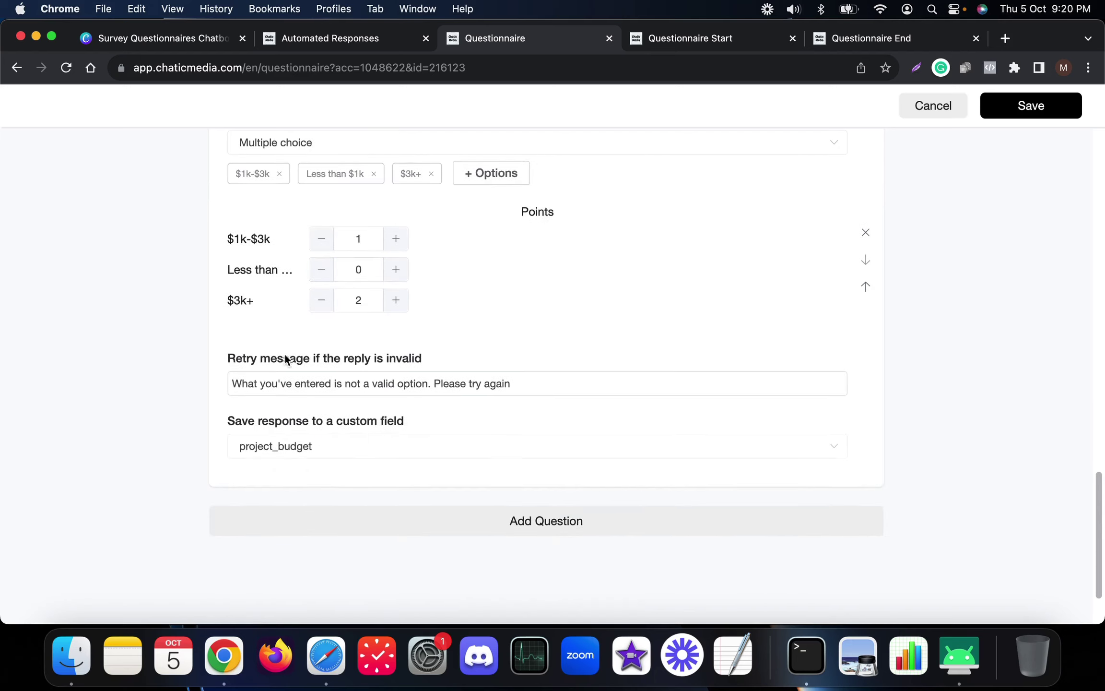
scroll(269, 479, "up", 2)
scroll(321, 542, "up", 2)
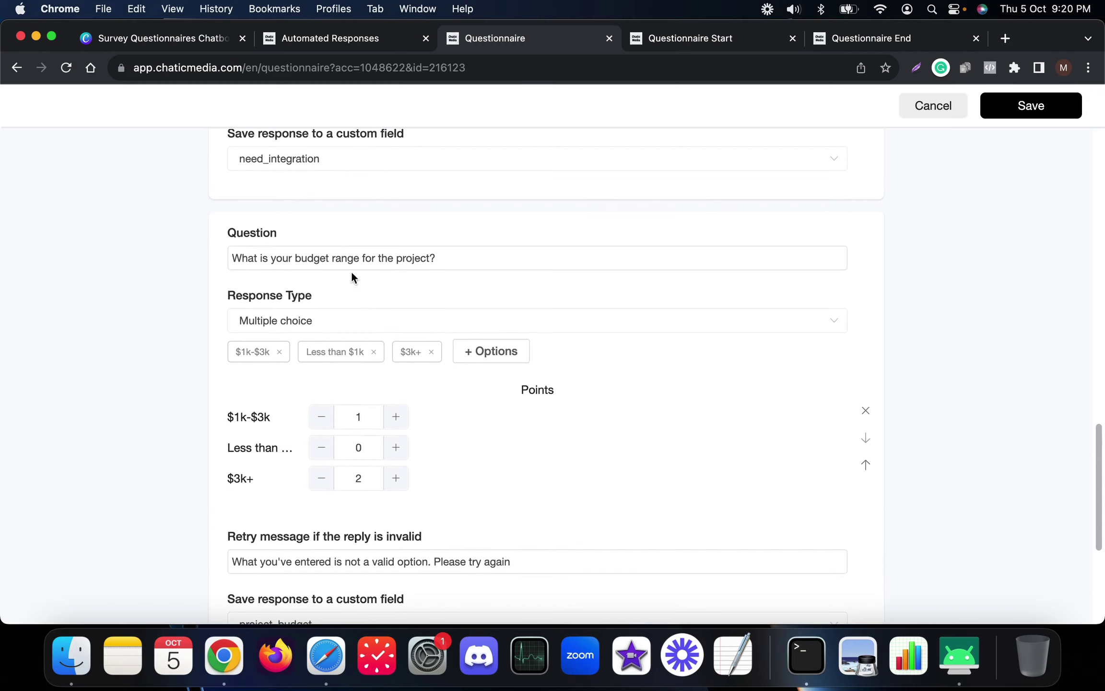
Step: Review the budget question wording, then open the Inbox on the Lead Score 5 conversation
left_click_drag(450, 260, 125, 250)
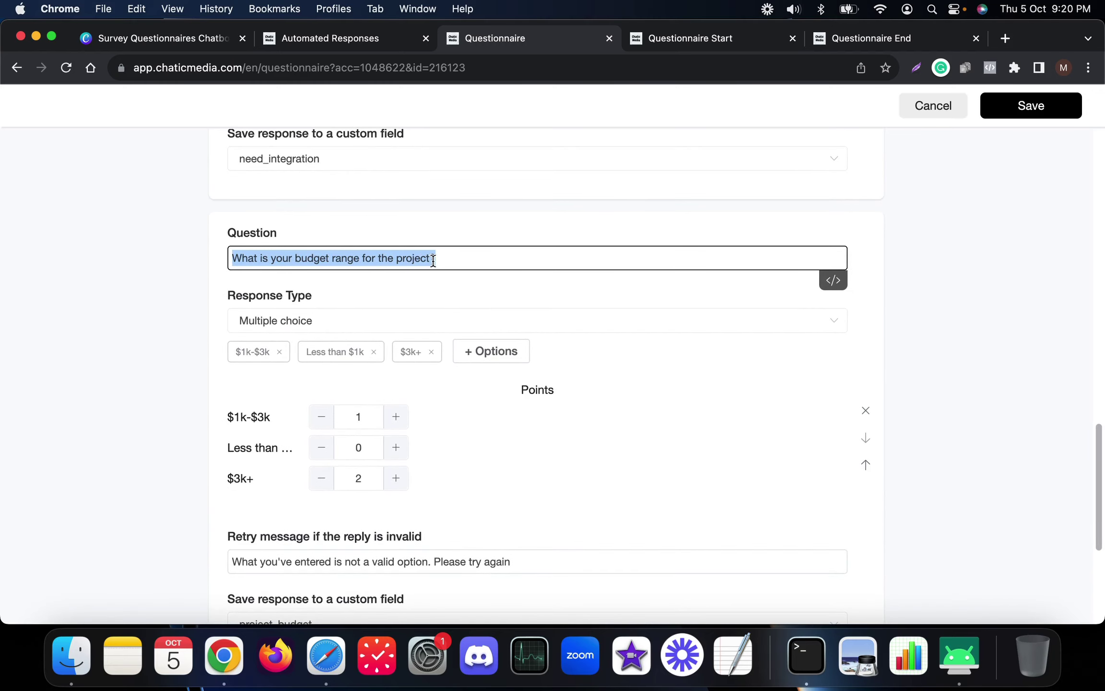
scroll(434, 276, "down", 5)
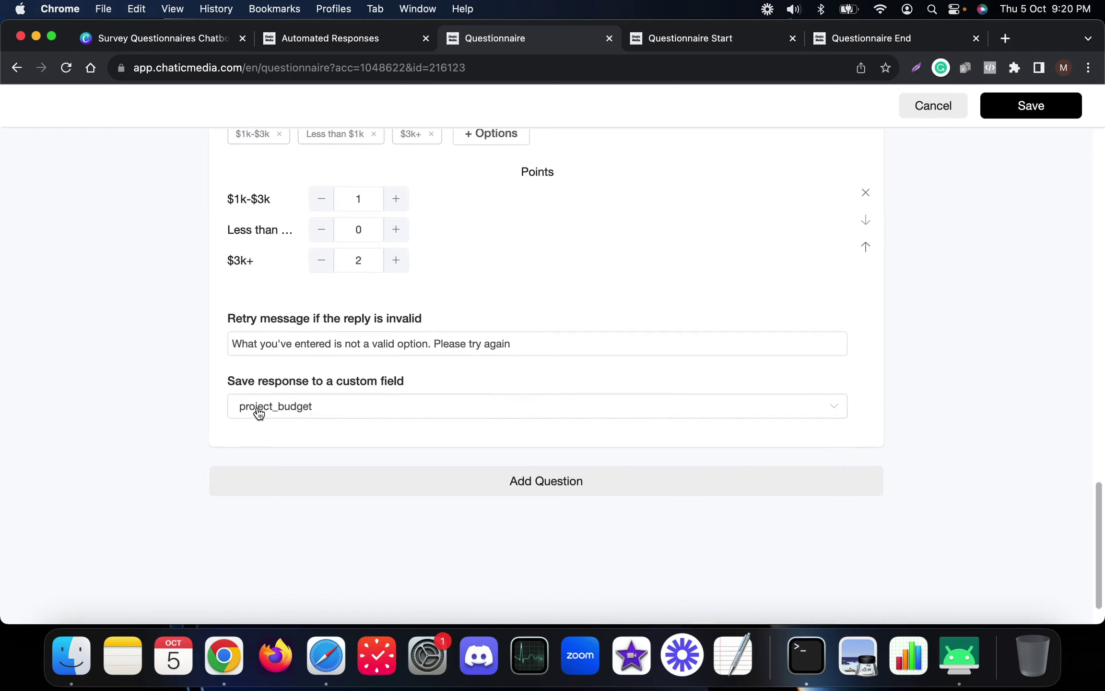
scroll(259, 413, "up", 2)
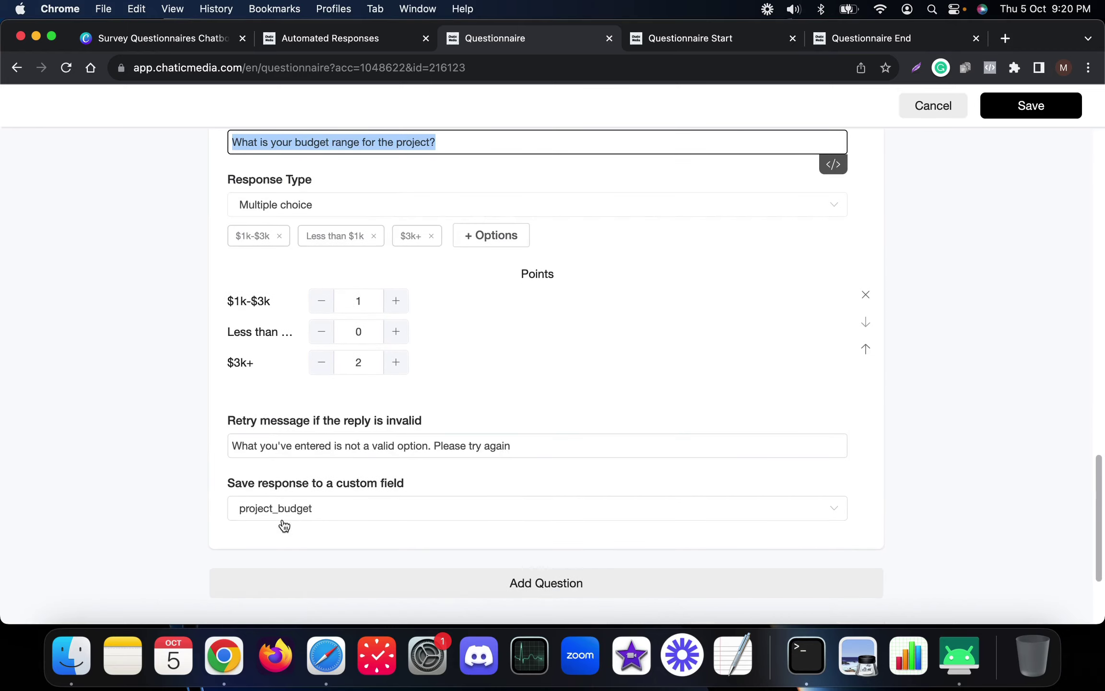
scroll(333, 514, "up", 5)
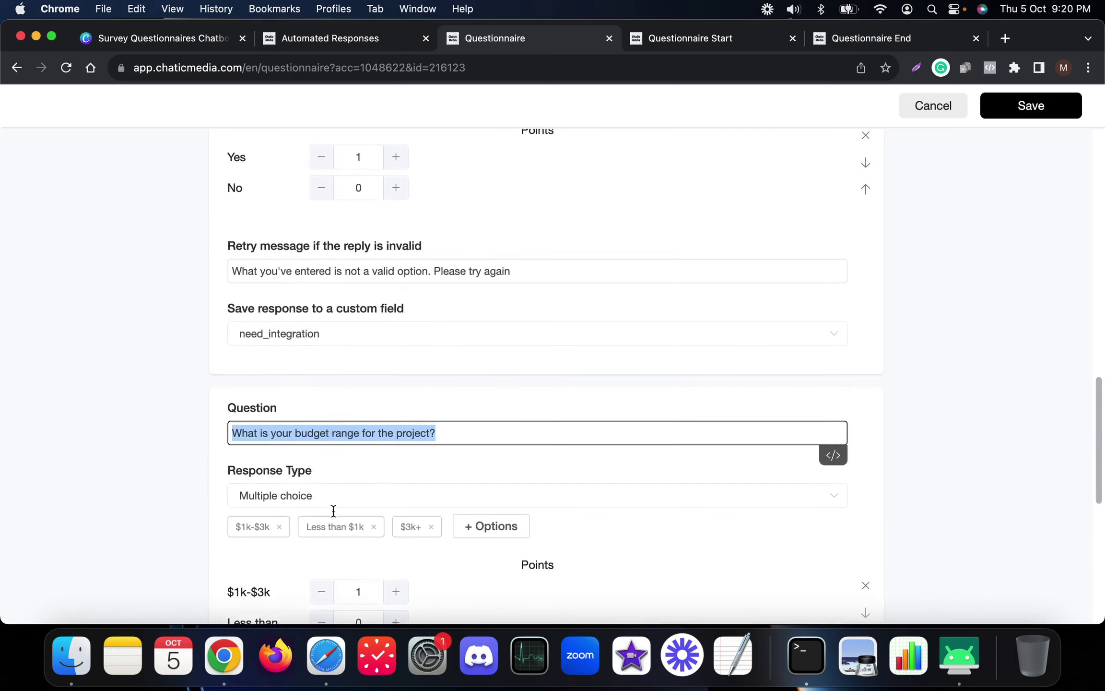
scroll(334, 511, "up", 4)
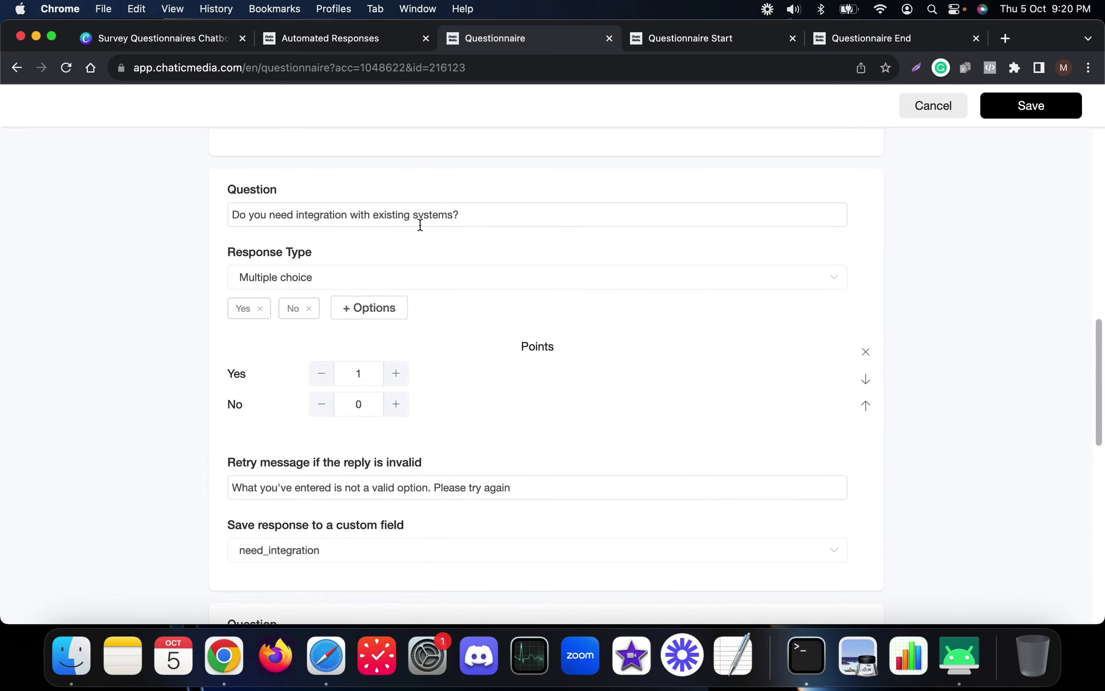
scroll(283, 537, "down", 1)
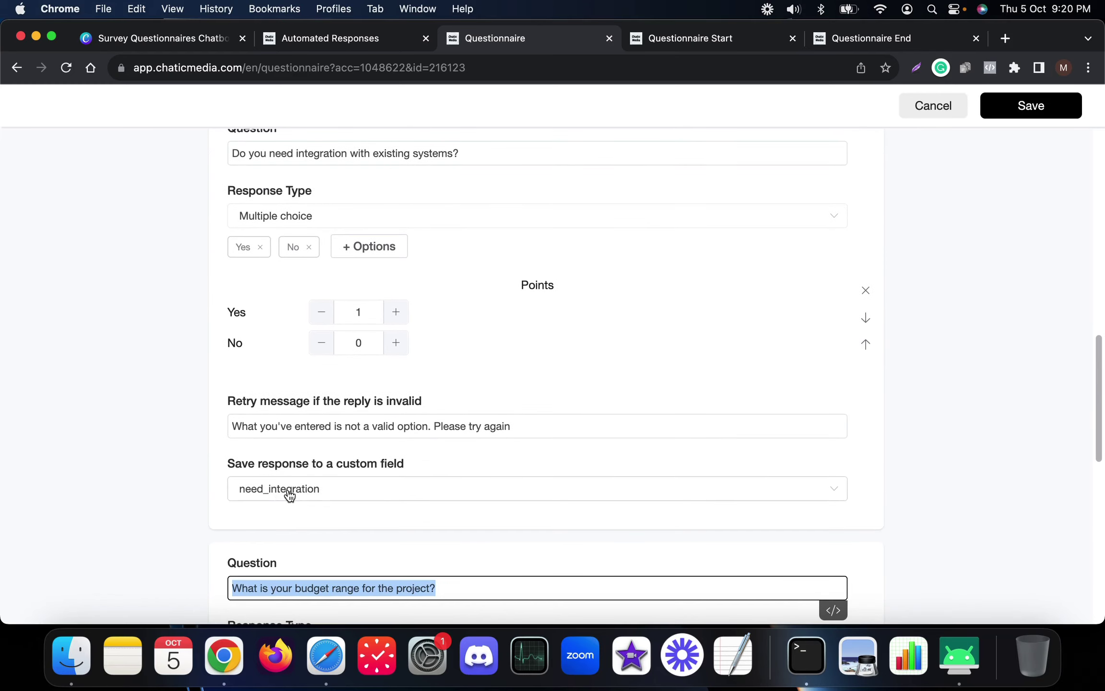
scroll(309, 494, "up", 10)
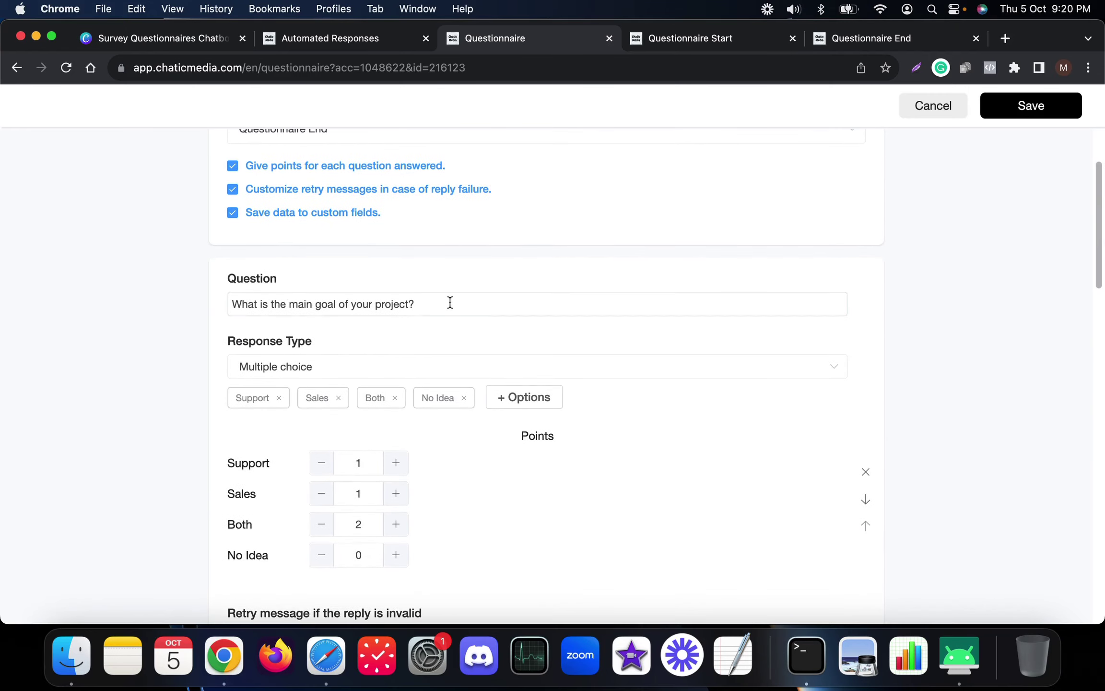
scroll(450, 303, "down", 4)
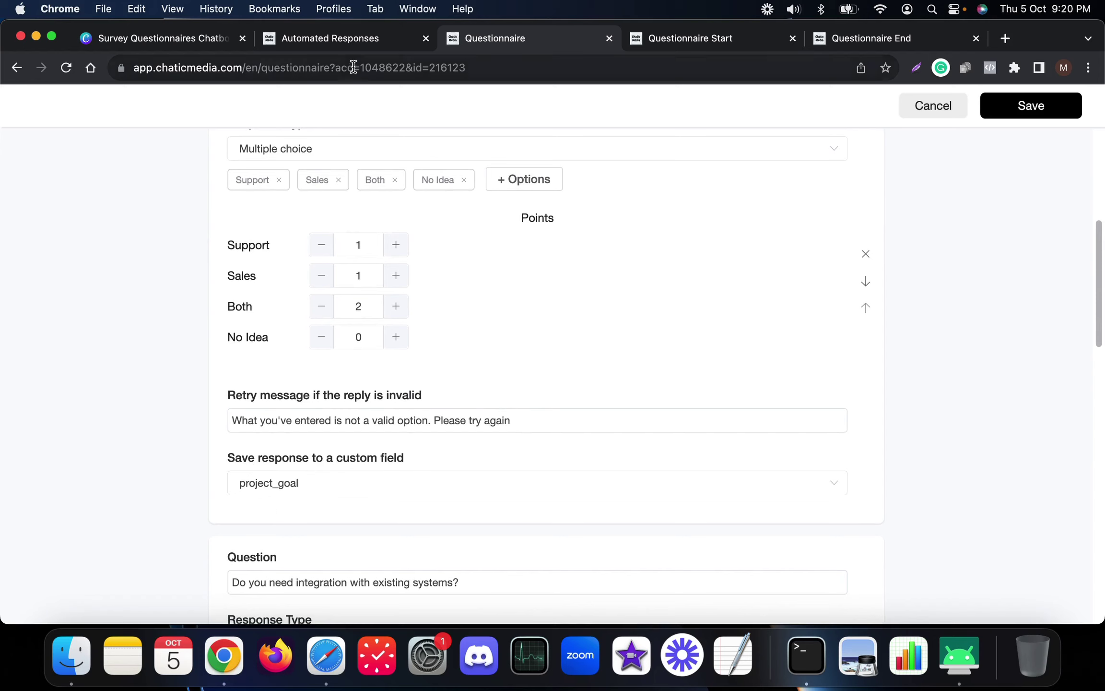
left_click(349, 39)
left_click(67, 185)
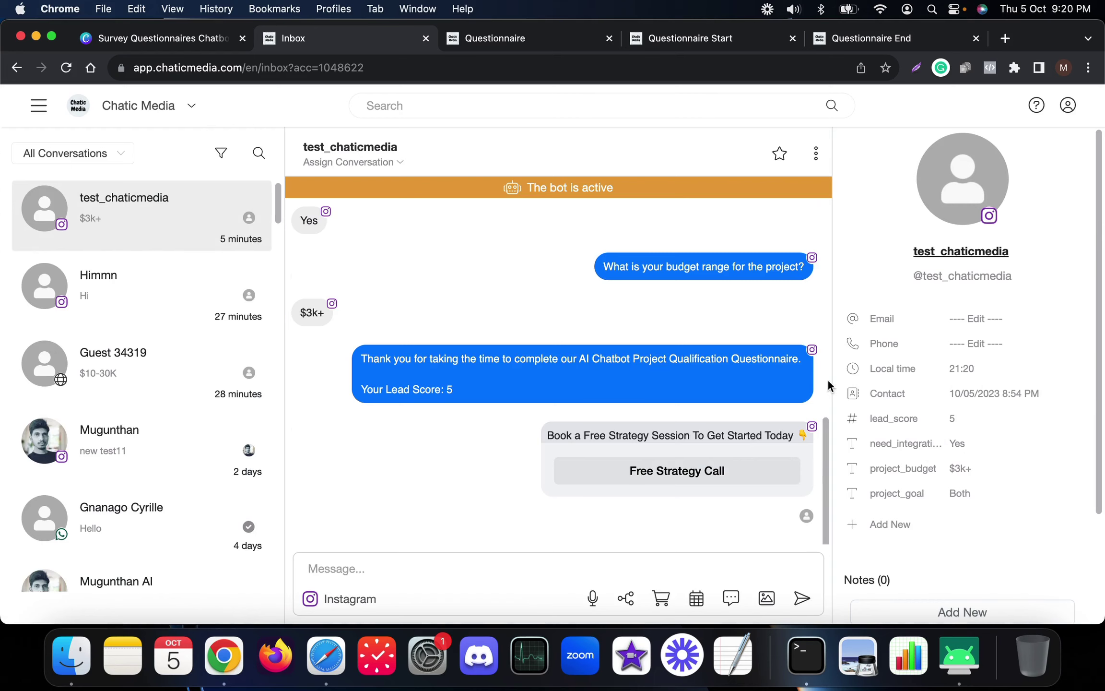
Step: Set Questionnaire End as the flow triggered by completing the questionnaire
left_click(511, 39)
scroll(416, 455, "up", 7)
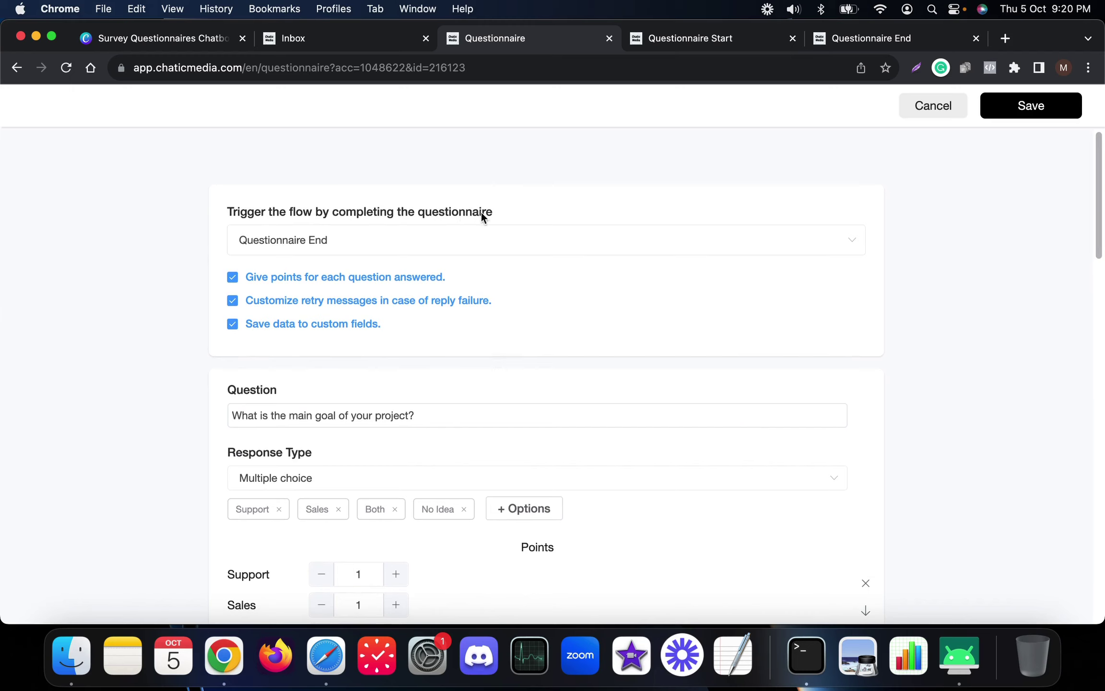
scroll(451, 413, "down", 15)
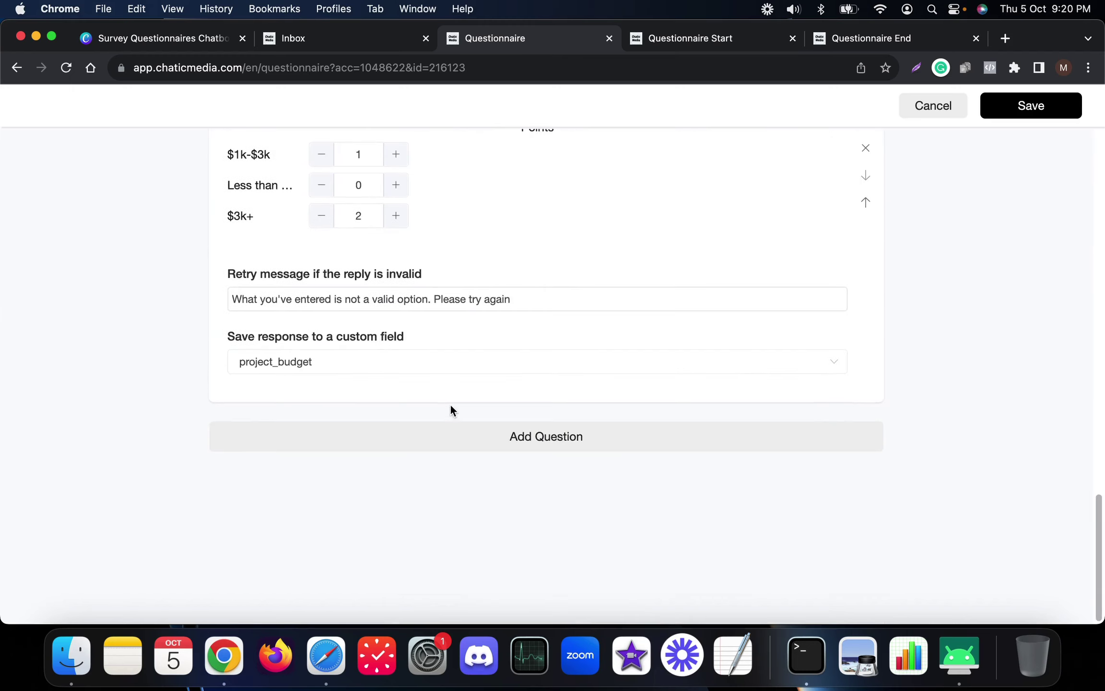
scroll(444, 408, "up", 4)
scroll(469, 421, "down", 6)
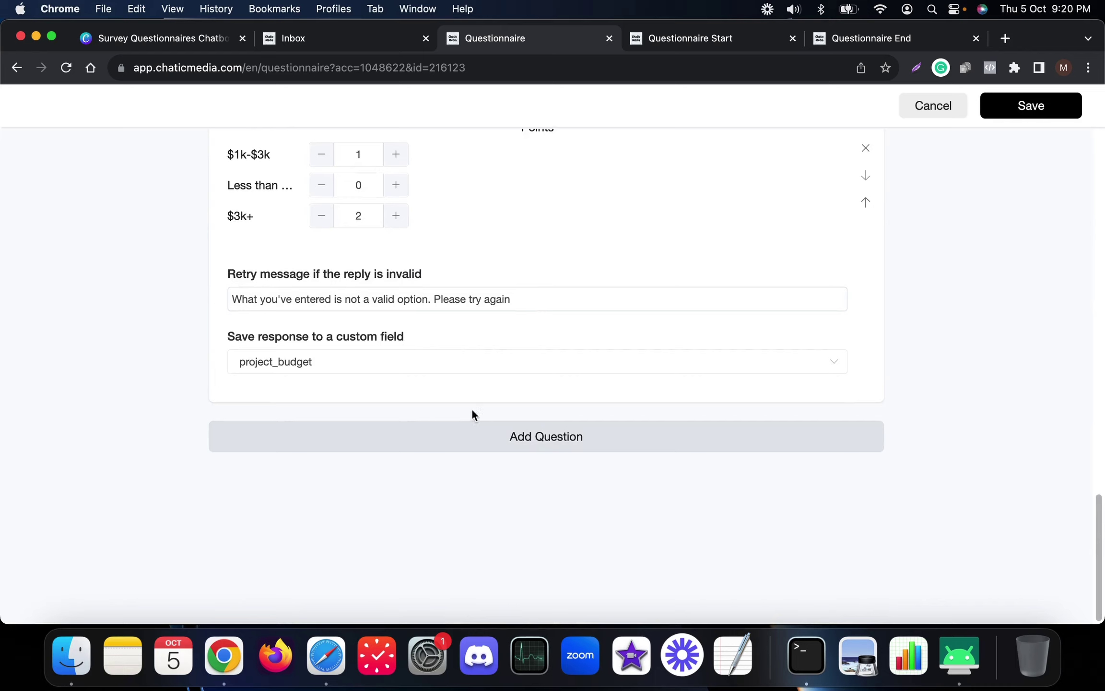
scroll(463, 425, "up", 5)
scroll(357, 436, "up", 10)
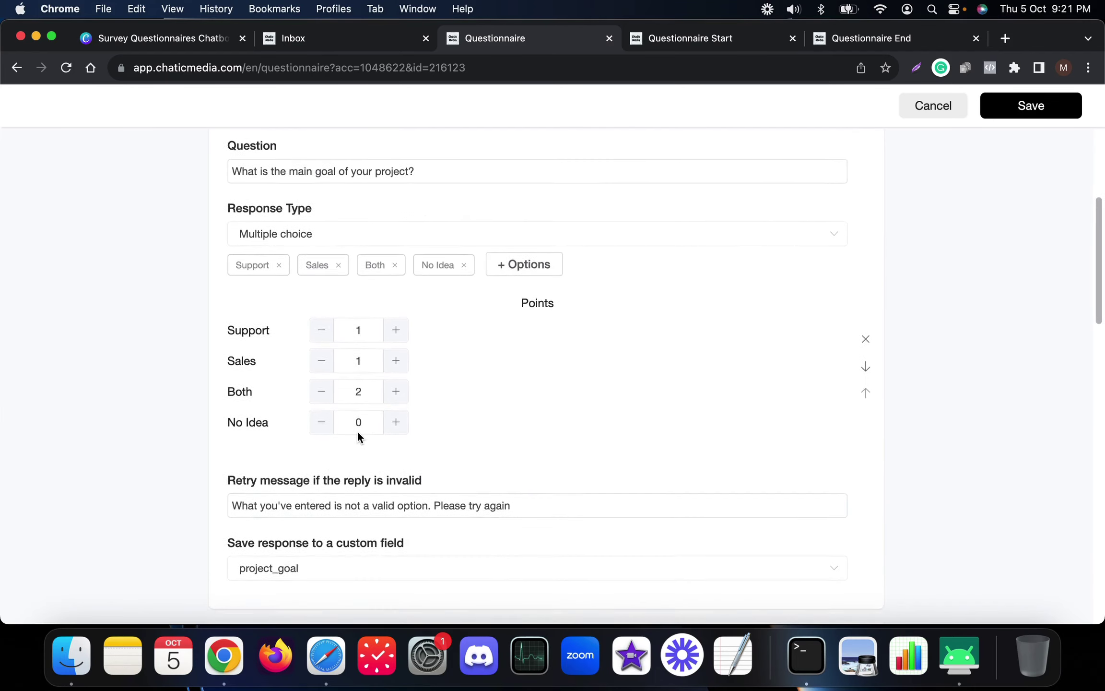
left_click(343, 248)
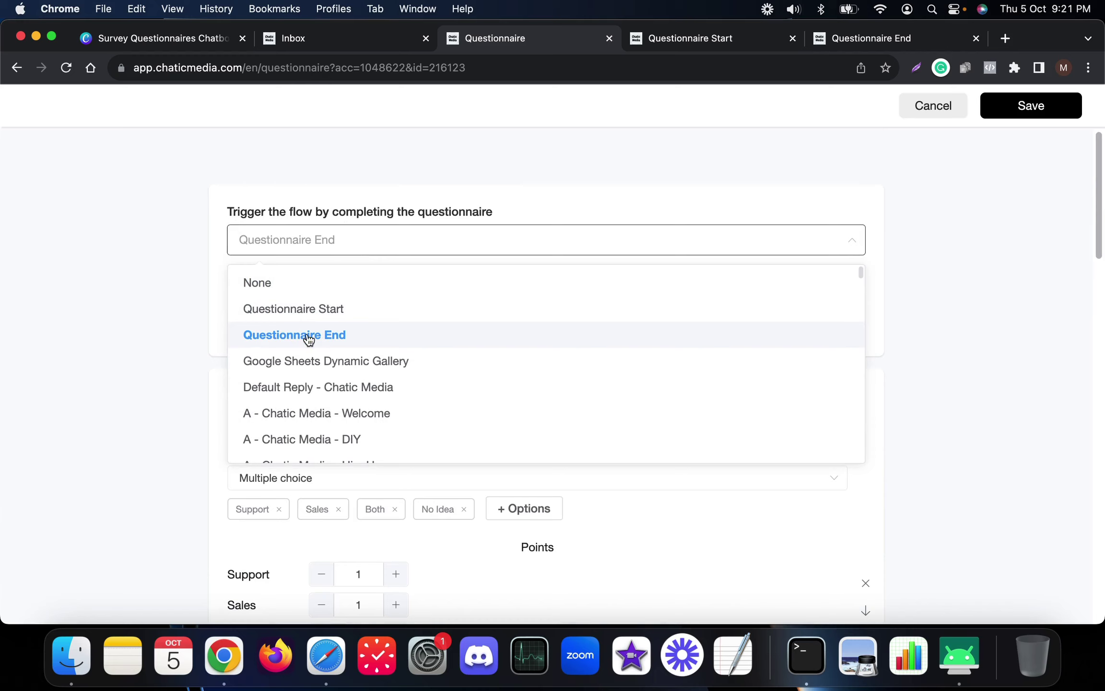
left_click(370, 341)
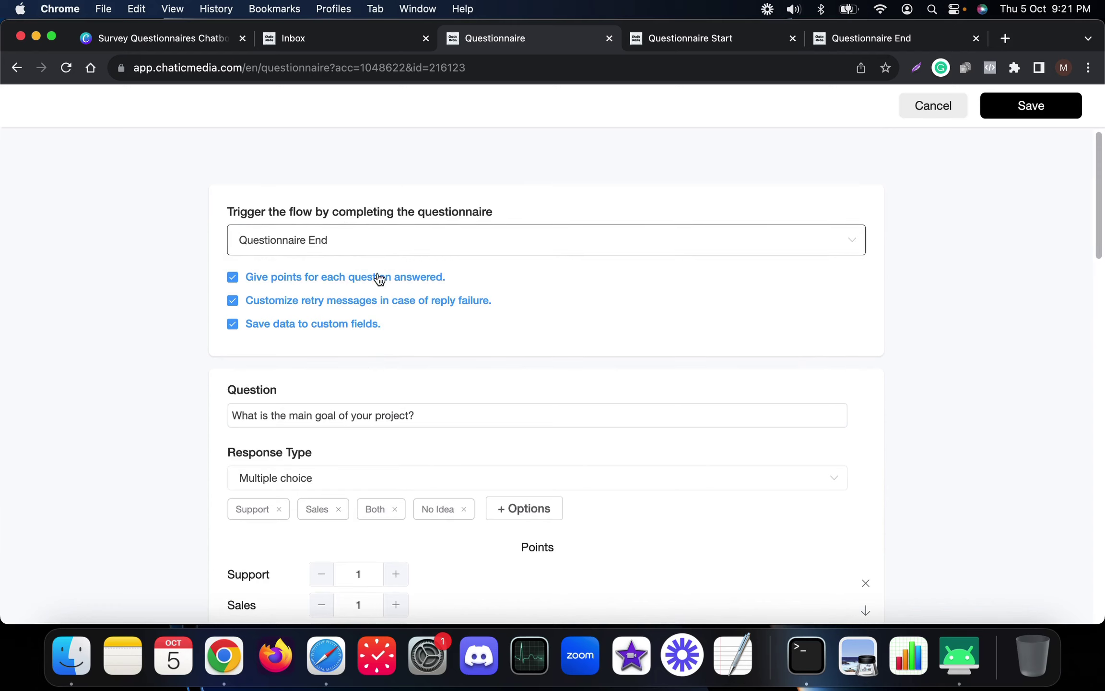
Step: Review the questionnaire's retry message text
scroll(363, 297, "down", 5)
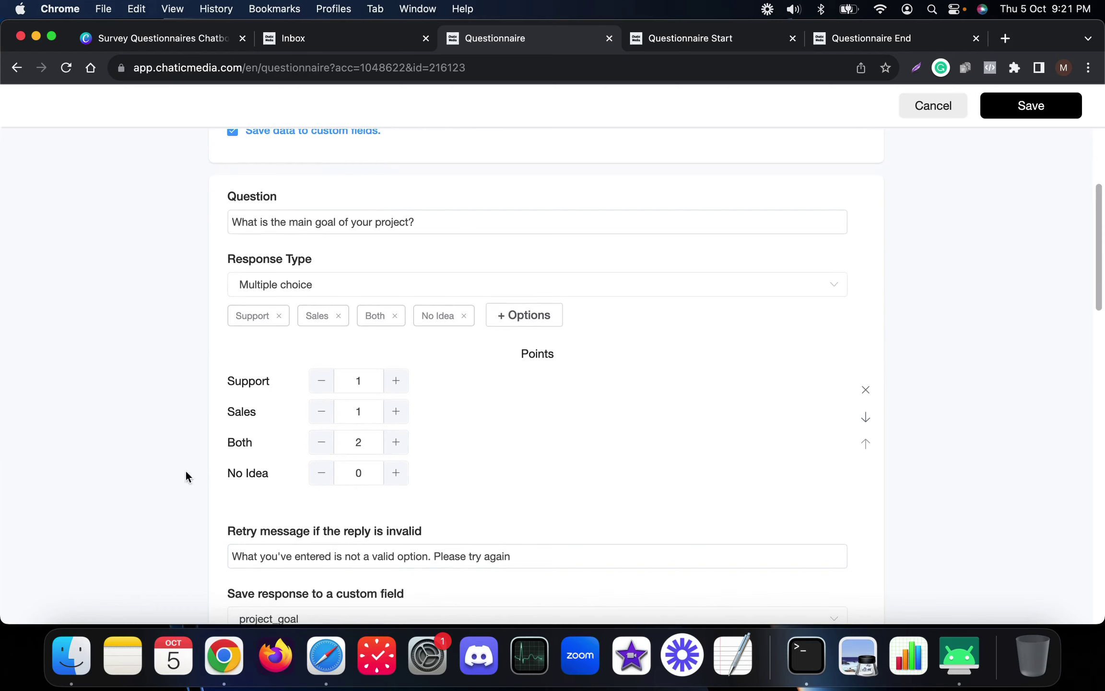
scroll(426, 439, "up", 5)
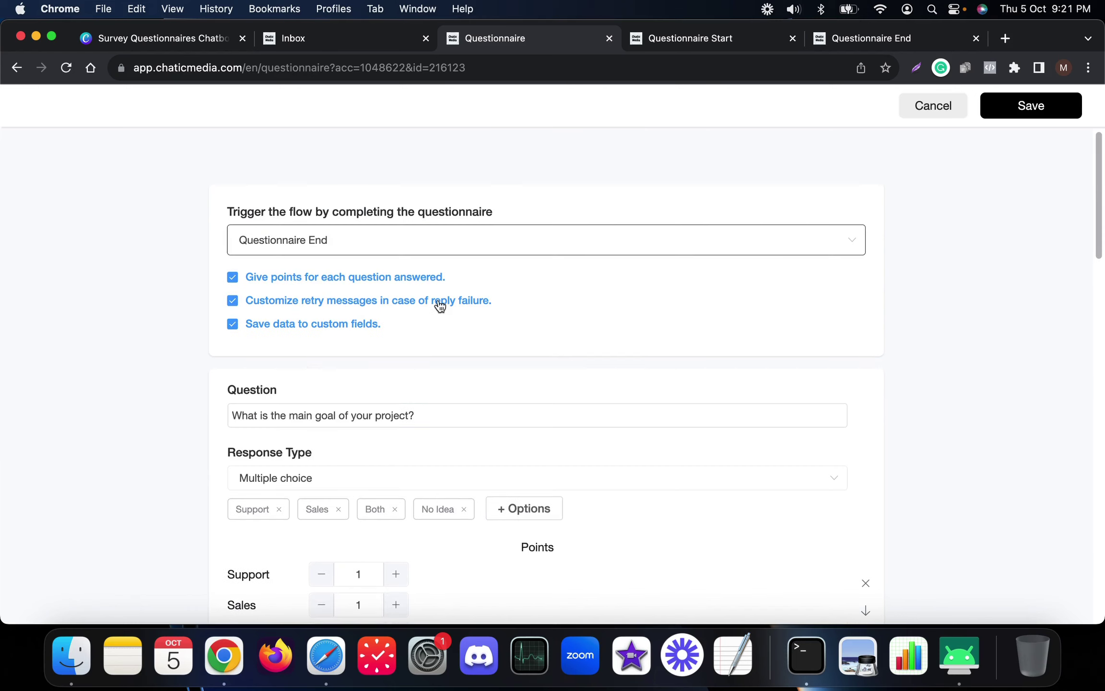
scroll(423, 306, "down", 8)
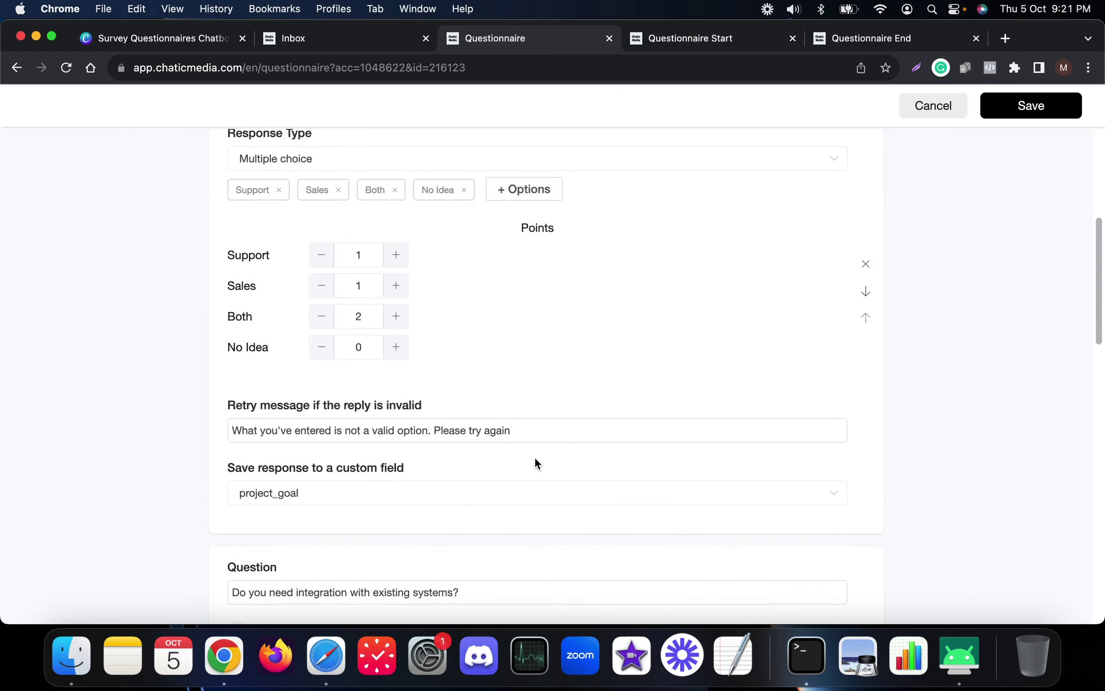
left_click_drag(553, 422, 241, 415)
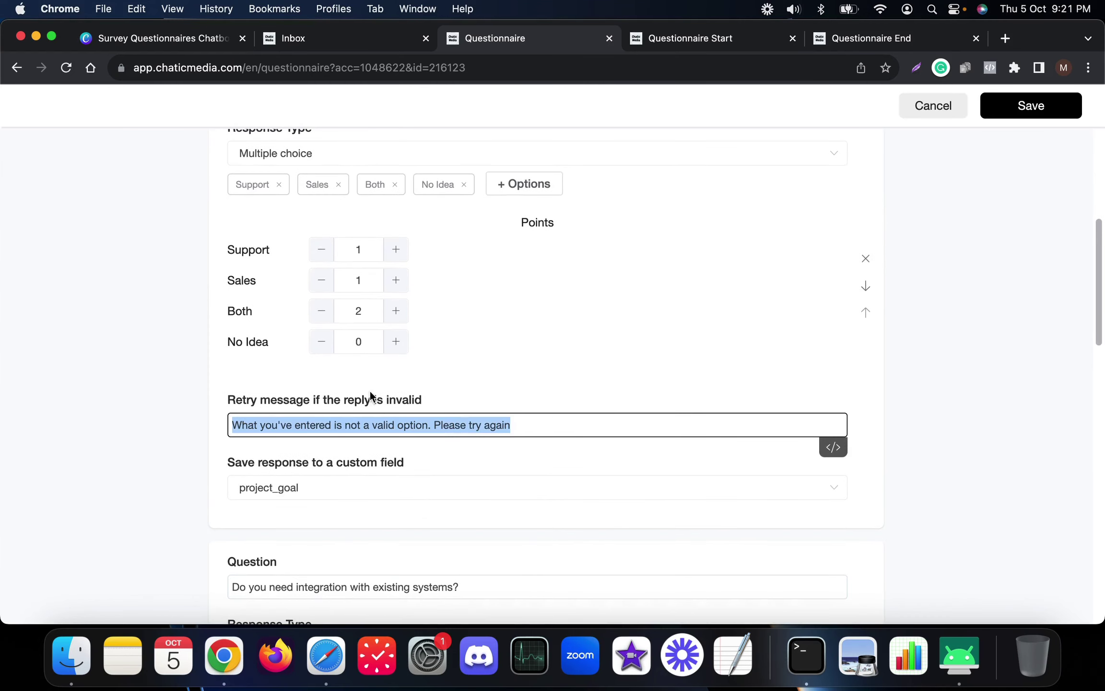
left_click(570, 425)
left_click_drag(570, 425, 132, 419)
scroll(136, 418, "up", 8)
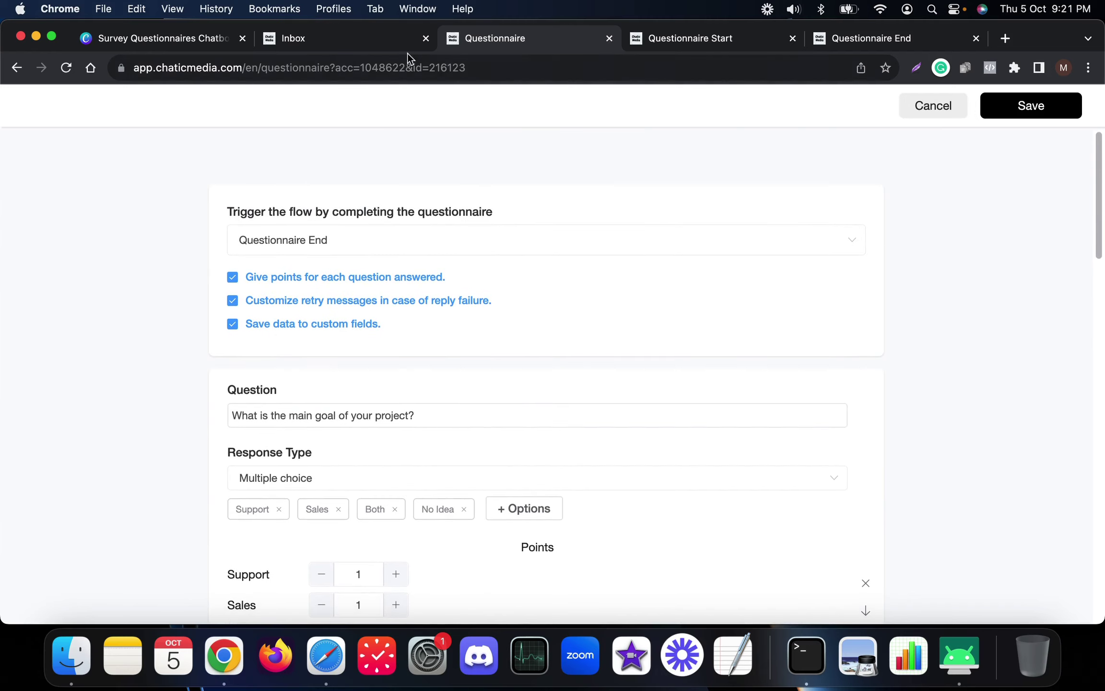
Step: Glance at the test conversation in the inbox, then scroll back through the questionnaire editor
left_click(343, 47)
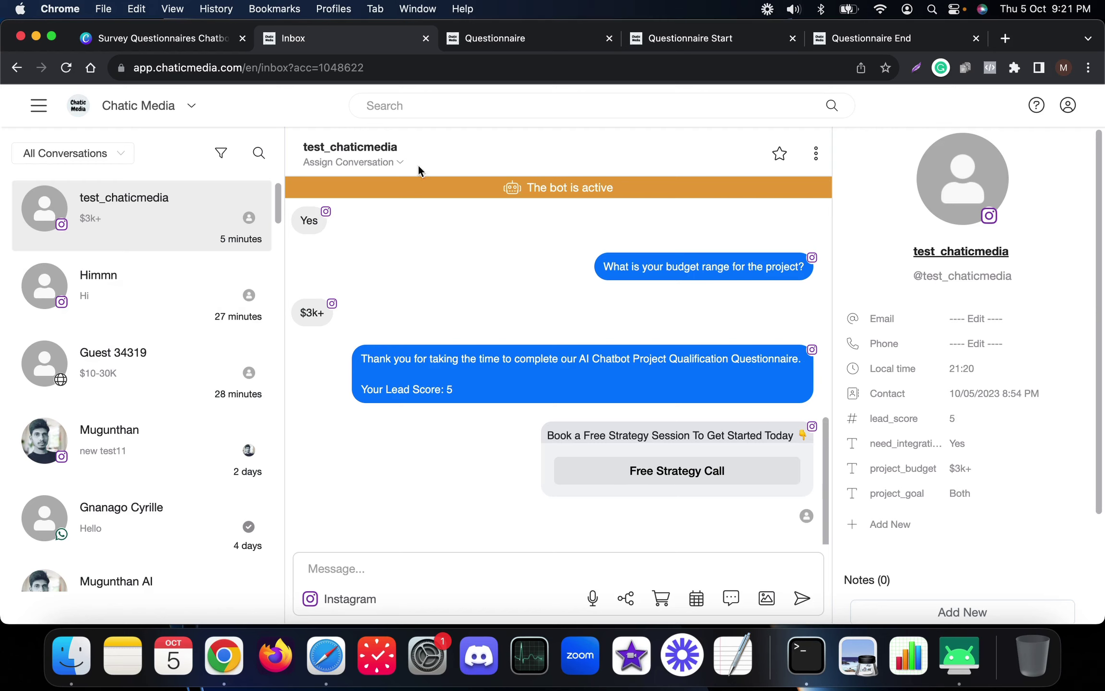
left_click(558, 48)
scroll(283, 408, "down", 10)
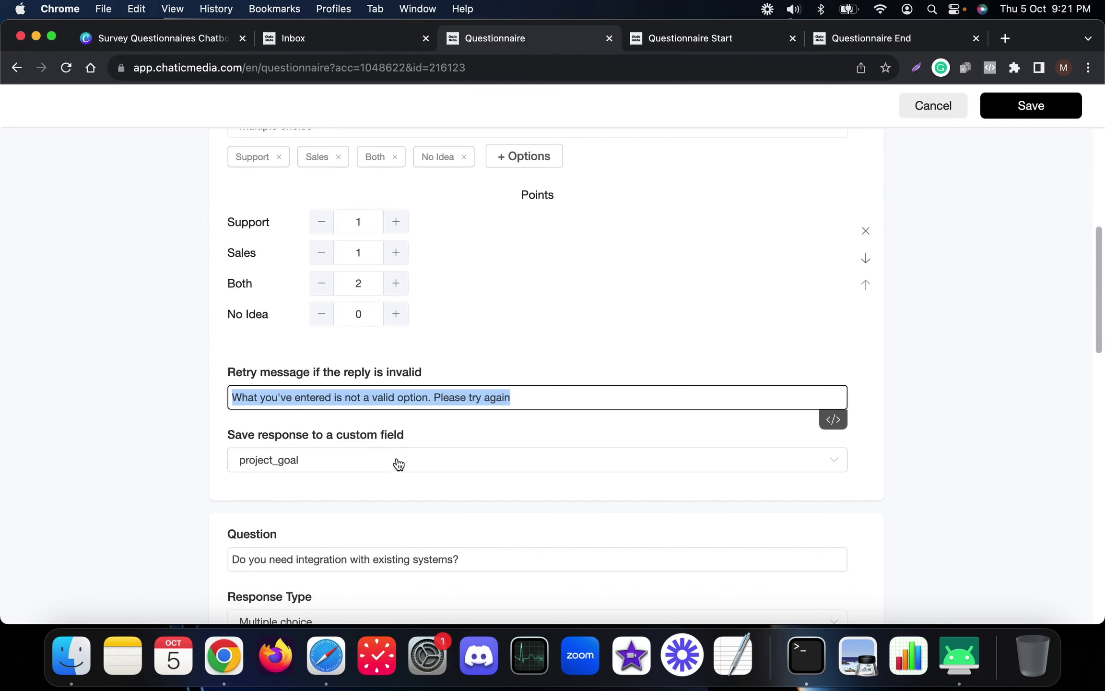
scroll(398, 463, "up", 3)
scroll(270, 223, "up", 6)
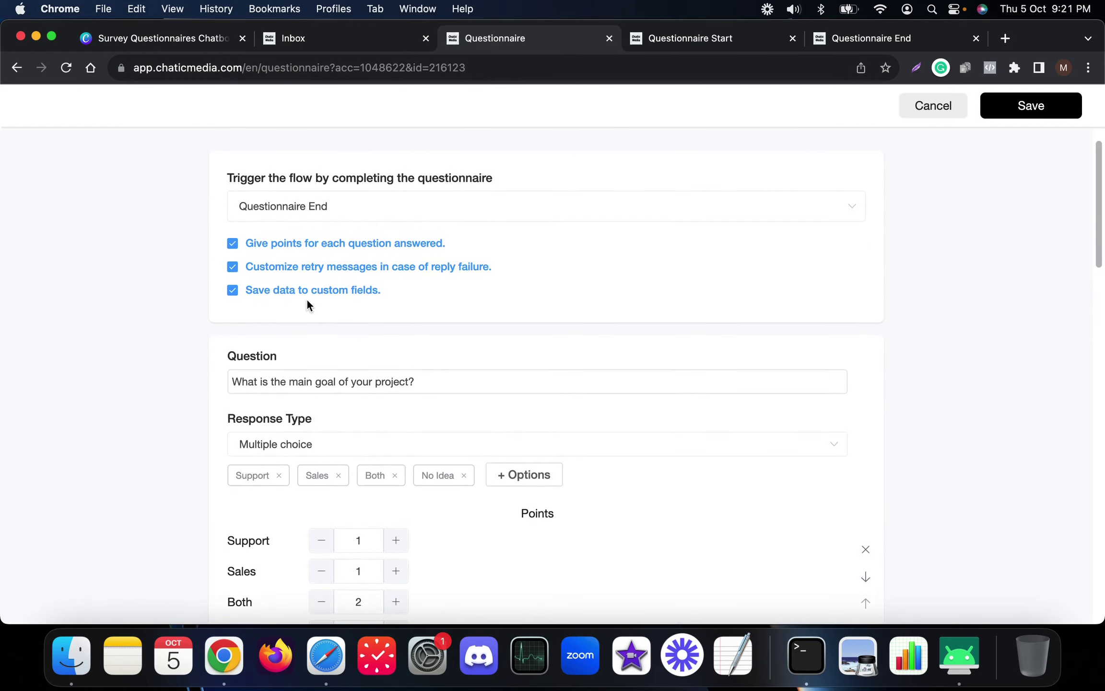
scroll(293, 291, "up", 2)
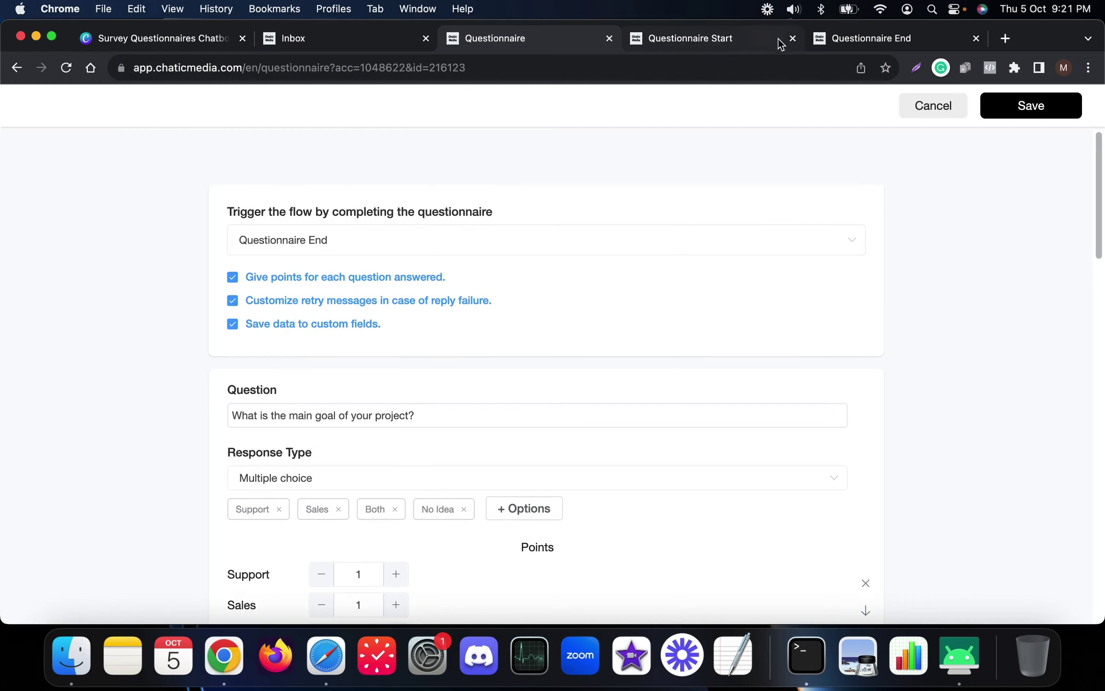
Step: In the Questionnaire End flow, verify Actions #1 sets lead_score to {{last_points}}, cancelling without changes
left_click(881, 38)
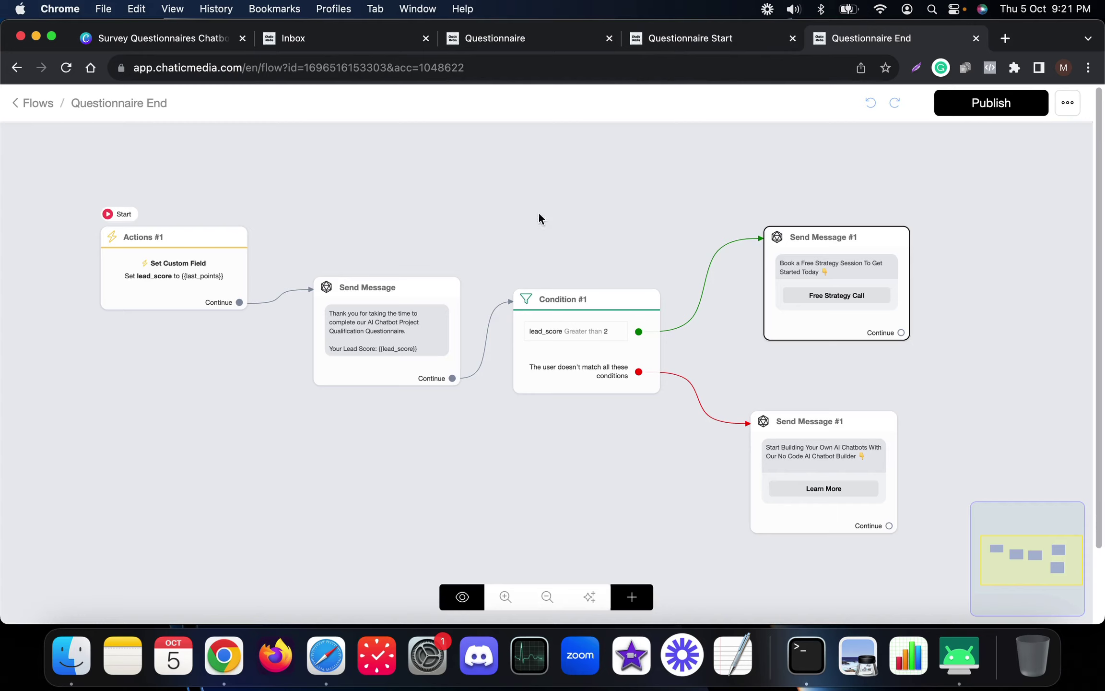
left_click(175, 271)
scroll(175, 271, "up", 5)
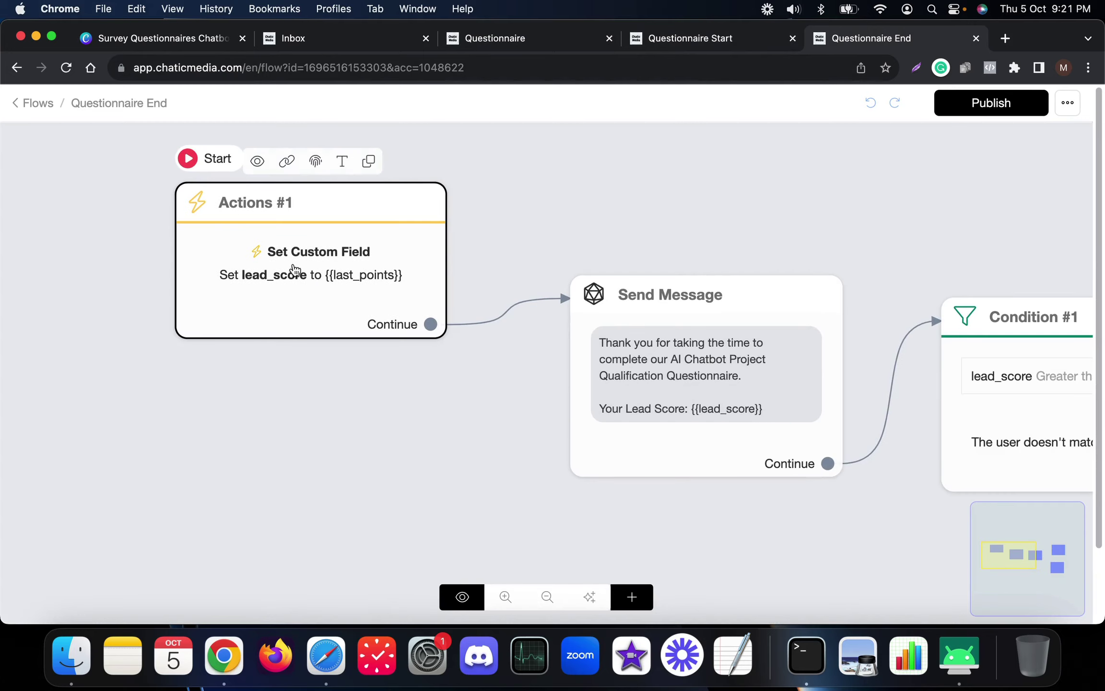
left_click(346, 274)
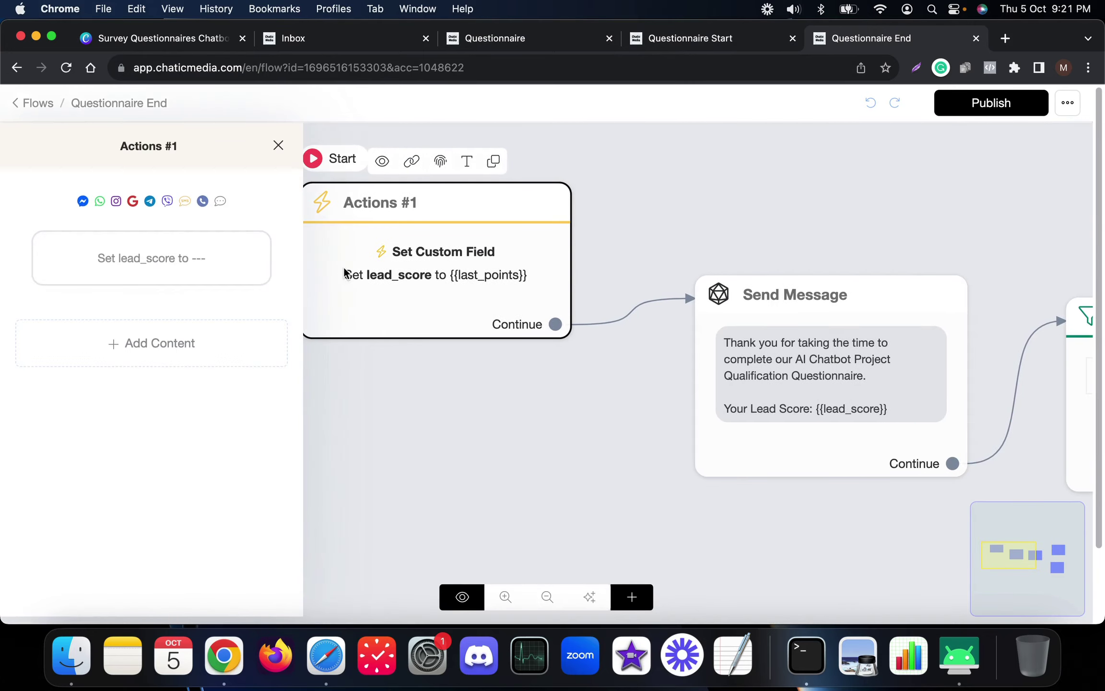
left_click(113, 261)
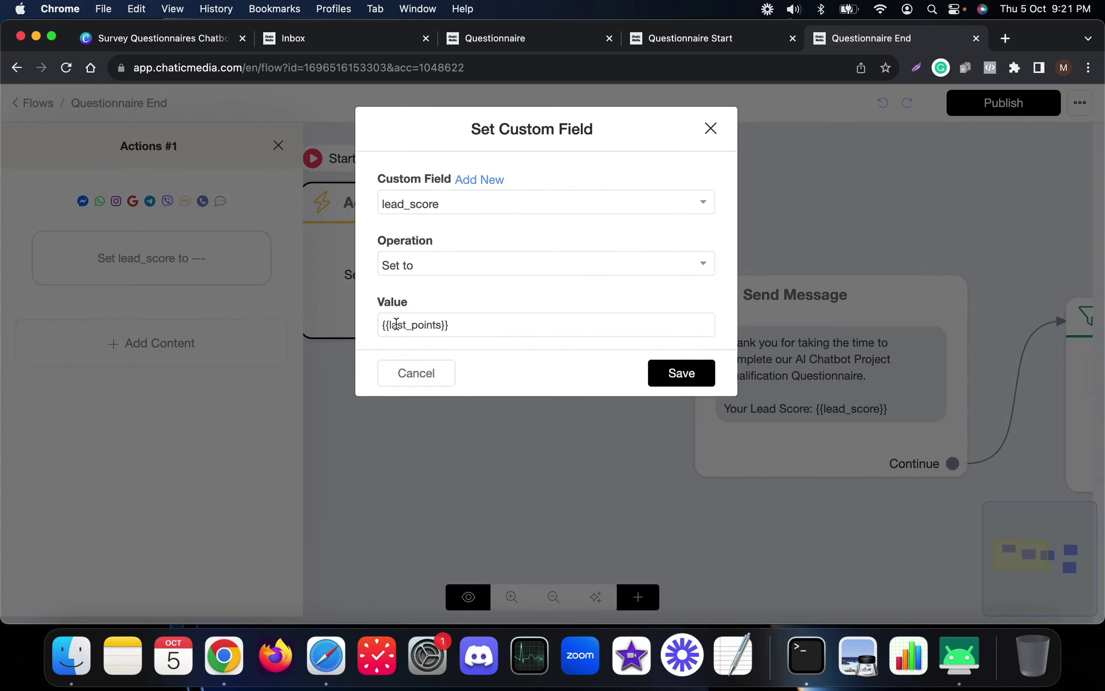
left_click(502, 327)
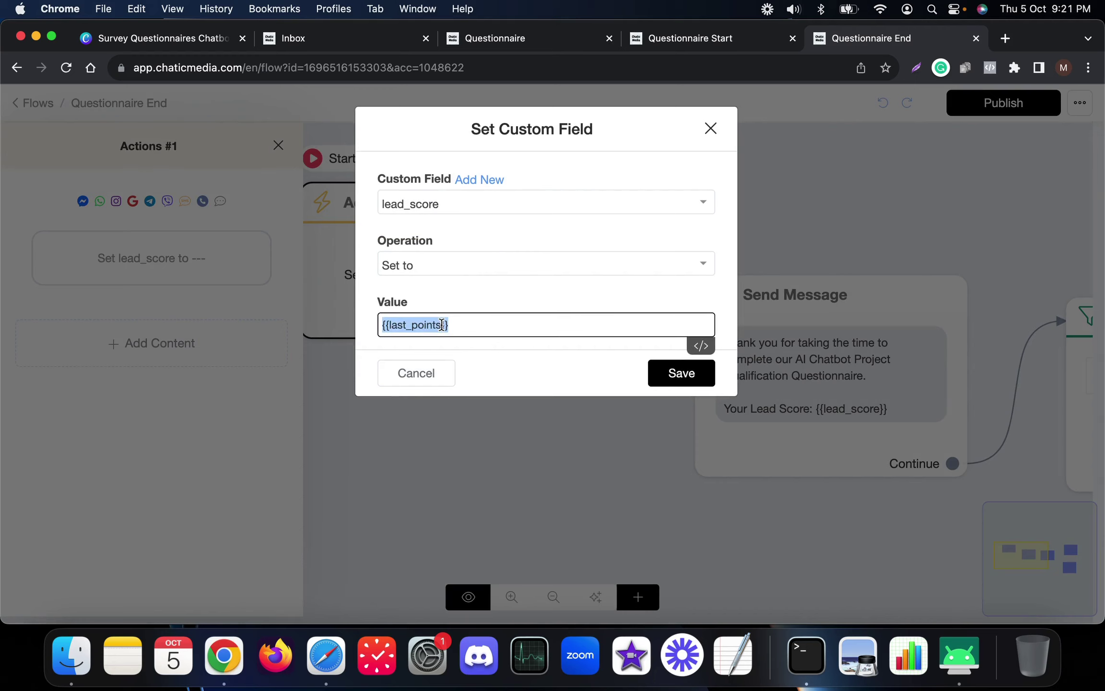
left_click(409, 376)
left_click(507, 35)
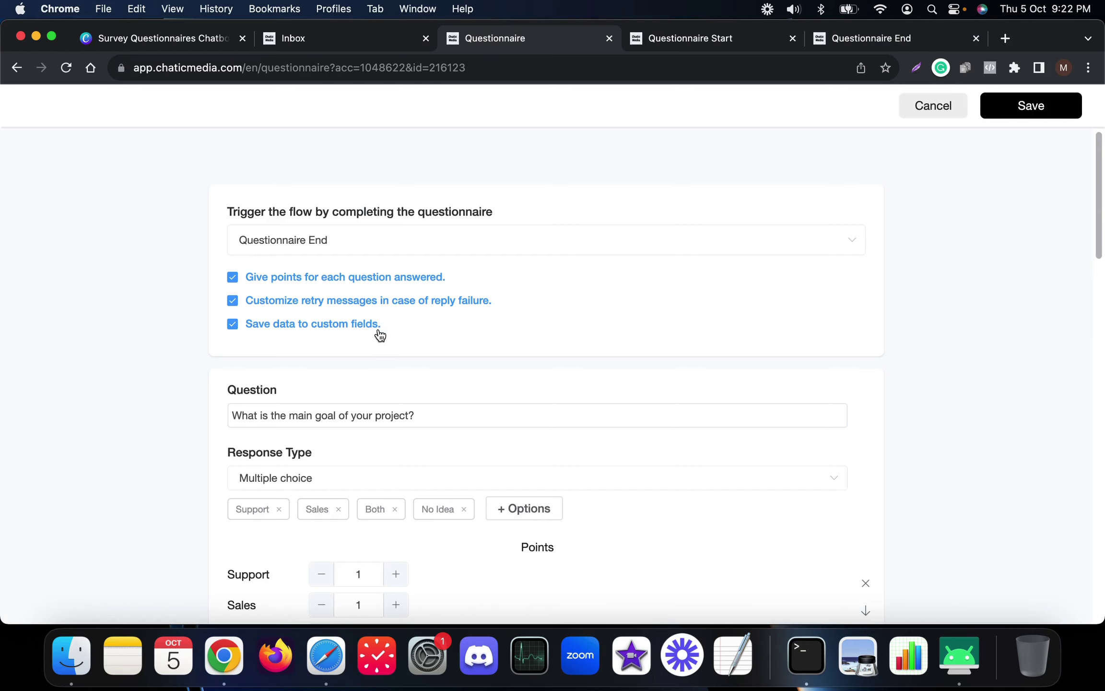
Step: Open the Applicants list for the Chatic Media questionnaire
left_click(21, 71)
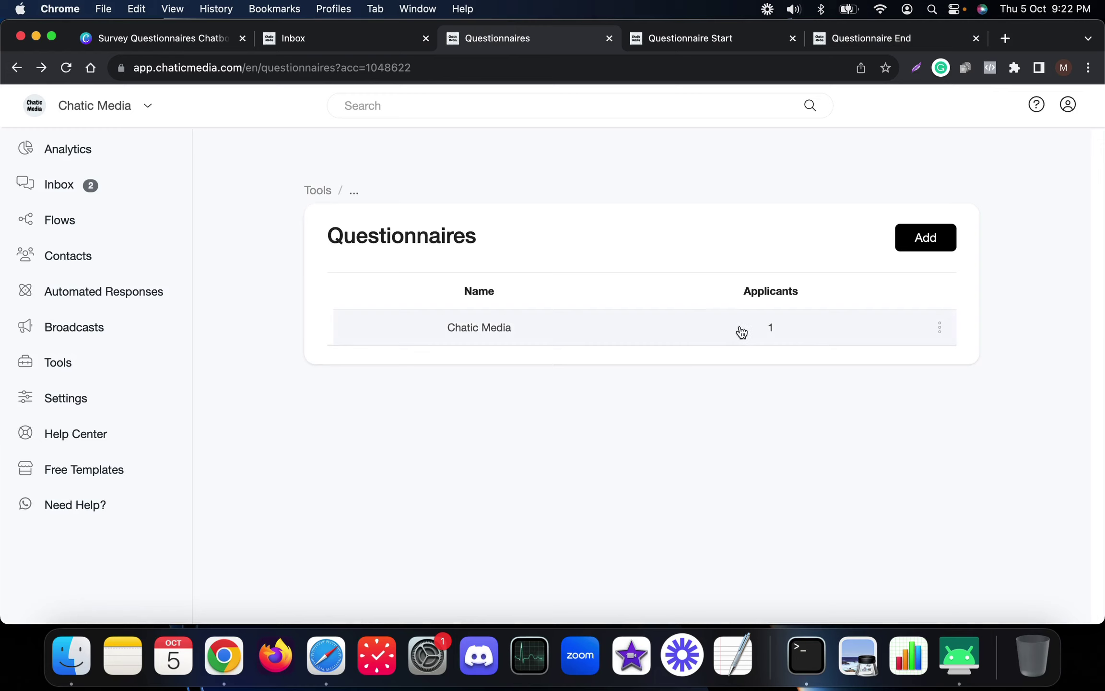
left_click(941, 330)
left_click(939, 230)
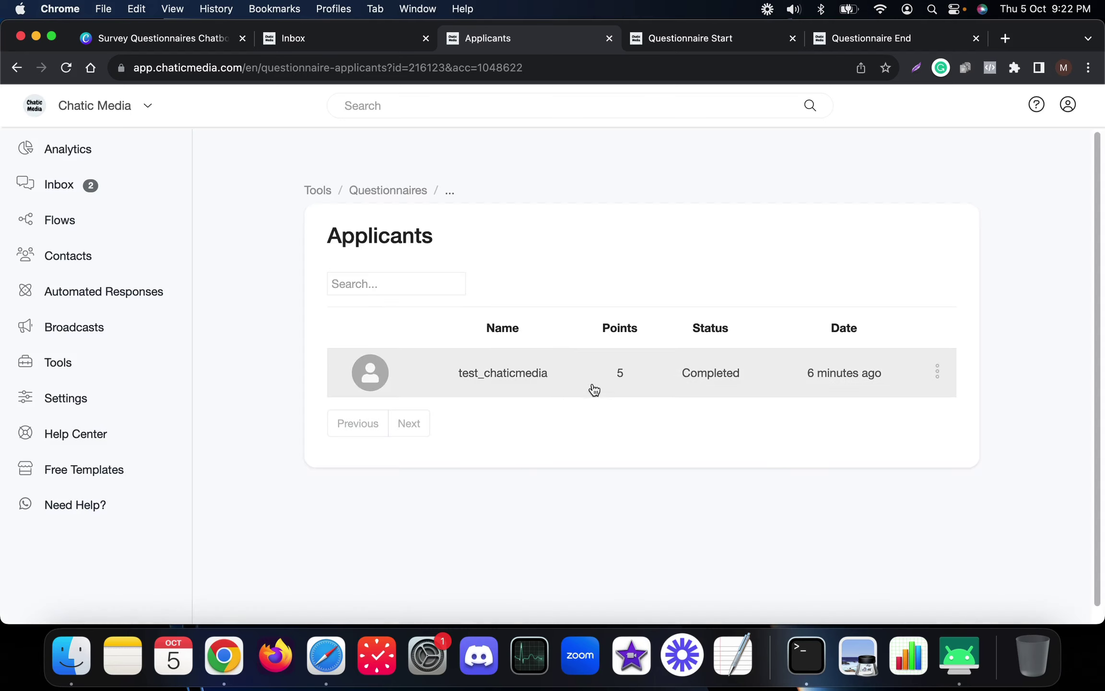
Step: Check the test applicant's saved answers and total score of 5, then return to Questionnaire Start
left_click(632, 379)
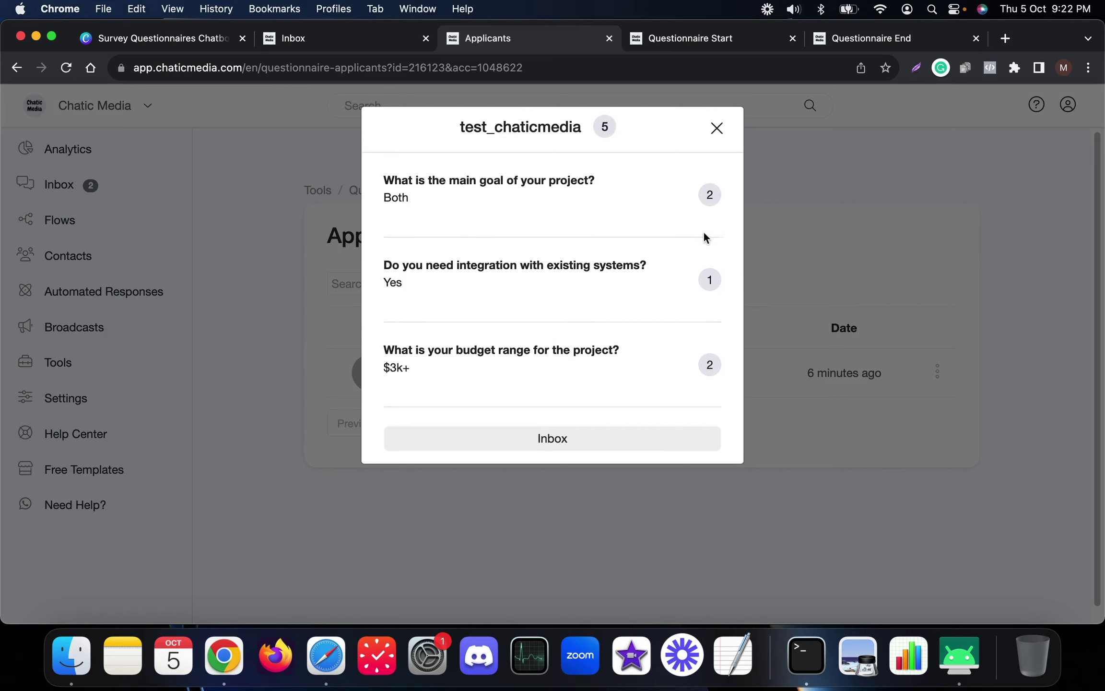
double_click(603, 127)
left_click(715, 41)
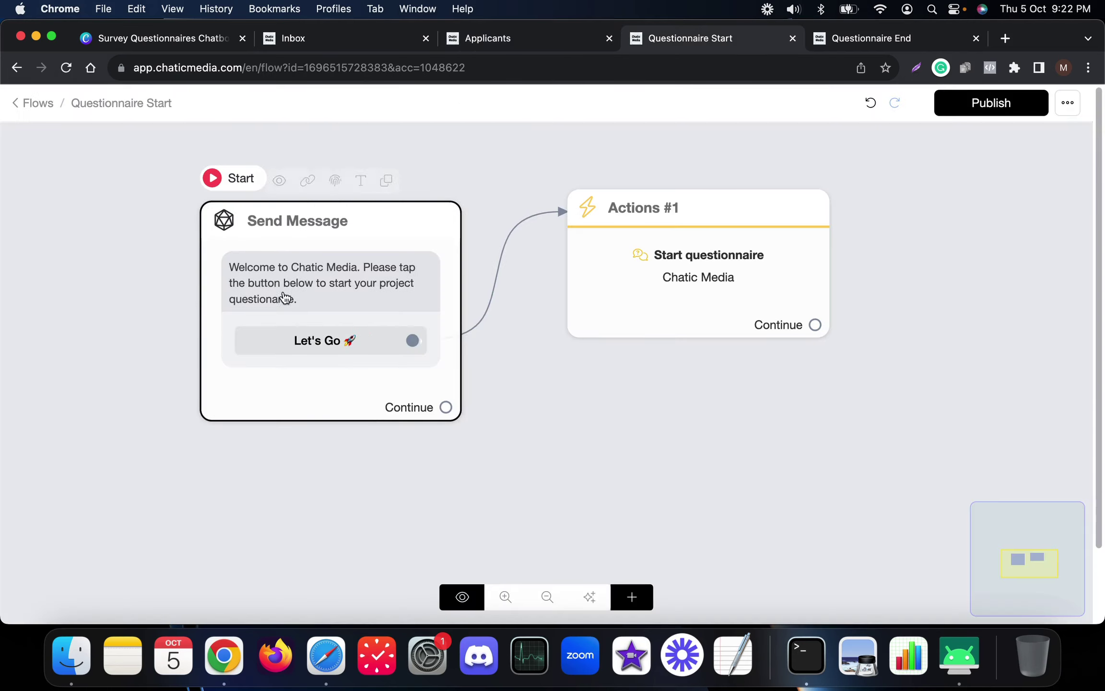
Step: Show the Questionnaire End flow with Actions #1 settings closed, and check the mirrored phone chat
left_click(897, 44)
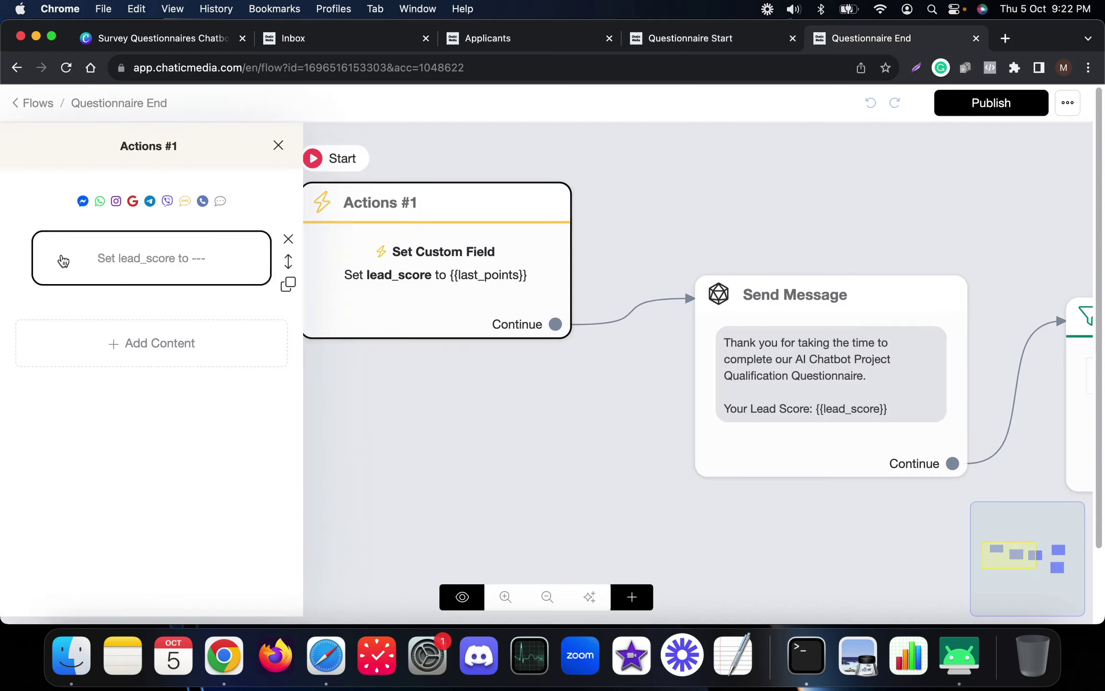
left_click(513, 387)
scroll(702, 382, "up", 5)
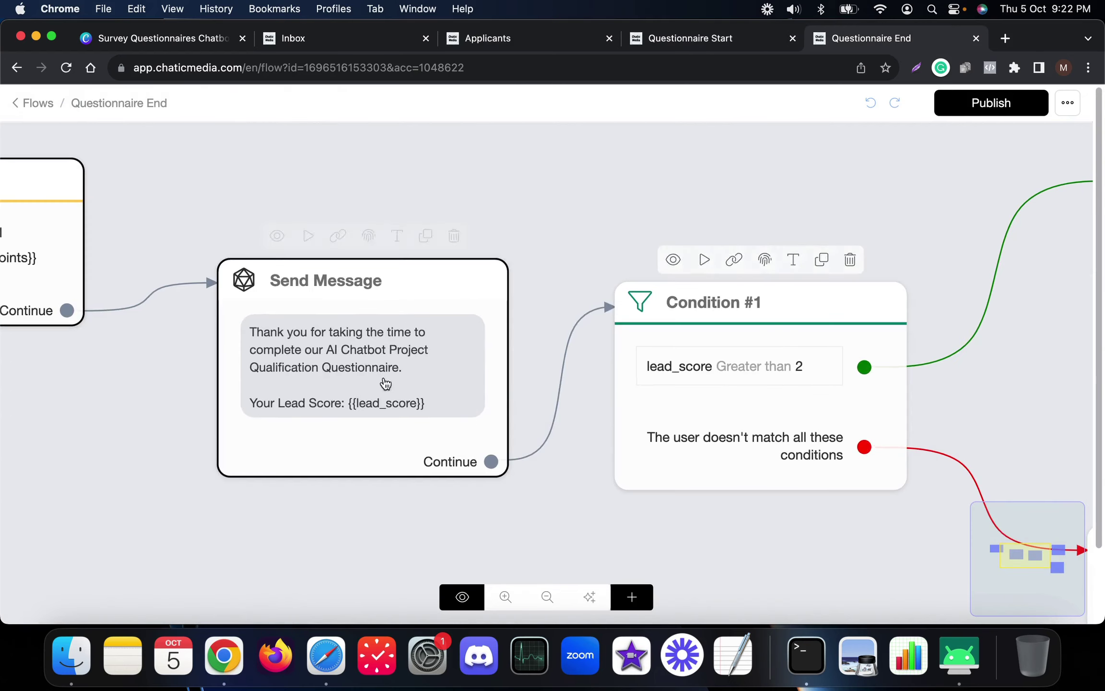
scroll(538, 377, "down", 3)
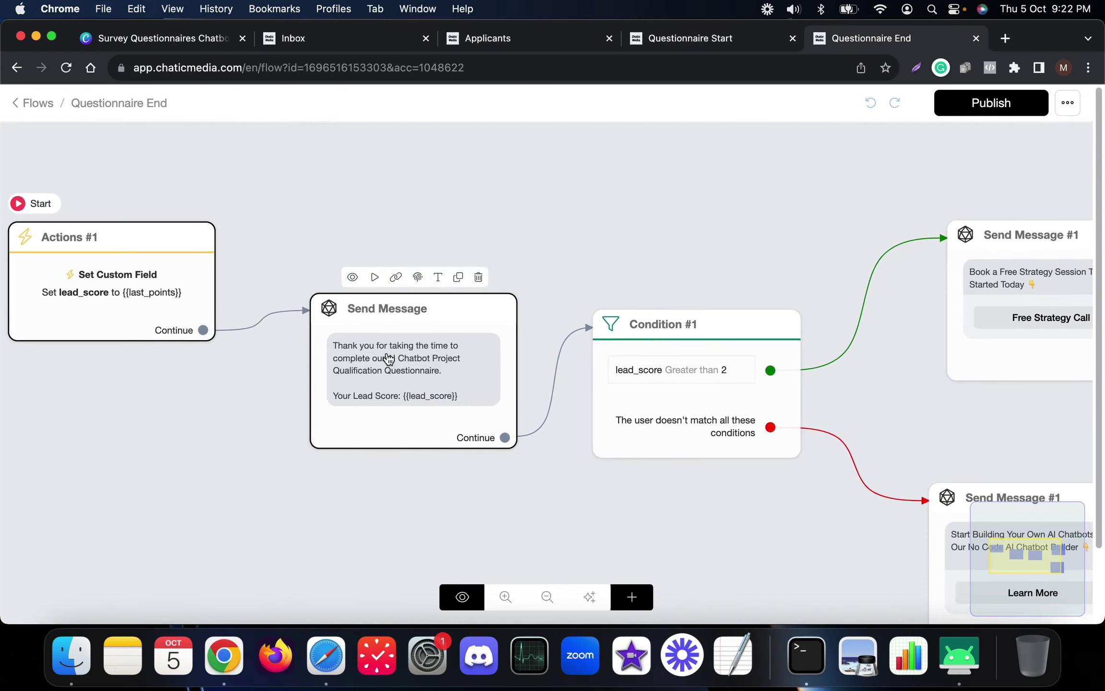
left_click(959, 655)
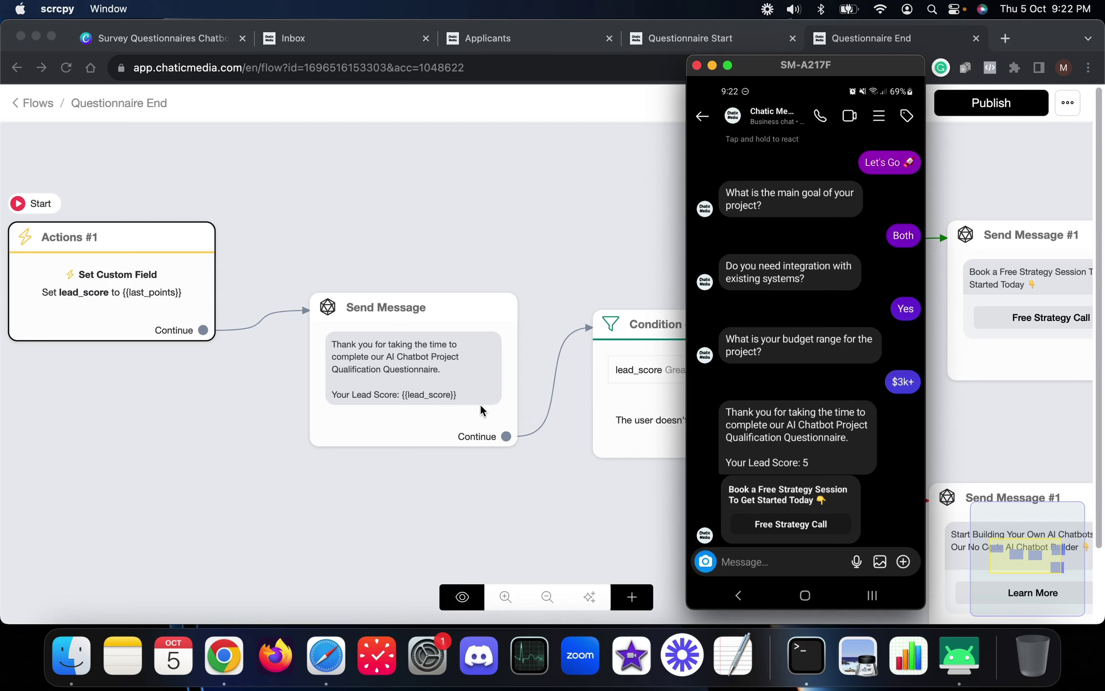
left_click(569, 233)
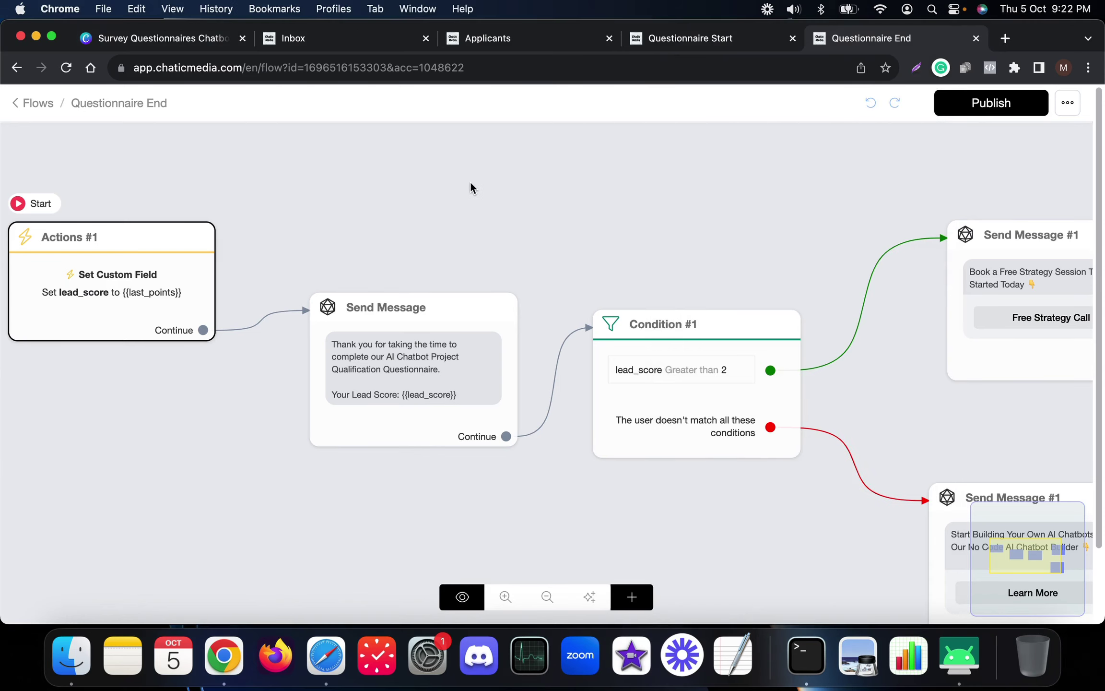
Step: Inspect the Condition #1 node and compare the flow with the phone chat
scroll(285, 337, "down", 3)
scroll(284, 338, "down", 2)
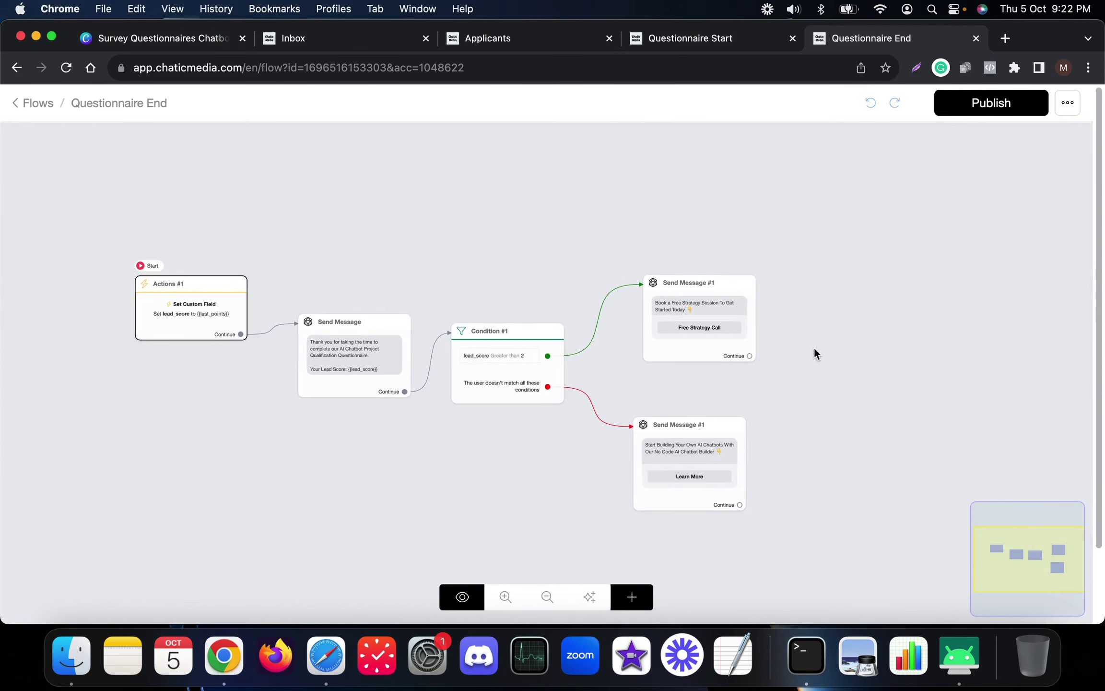
scroll(811, 343, "up", 3)
left_click(312, 327)
scroll(313, 328, "up", 2)
left_click(432, 254)
scroll(432, 253, "down", 2)
left_click(966, 649)
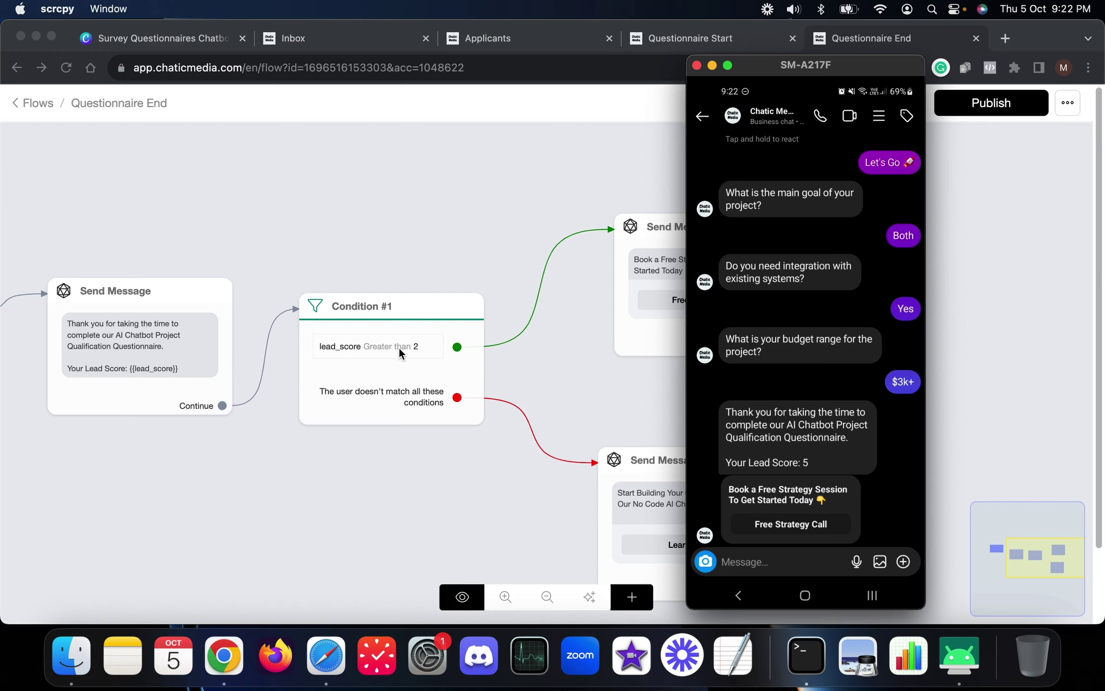
left_click(611, 391)
Step: Review the lead_score greater than 2 rule and high-score reply, then publish; phone shows the Free Strategy Call offer
left_click(420, 348)
left_click(624, 312)
scroll(696, 269, "up", 5)
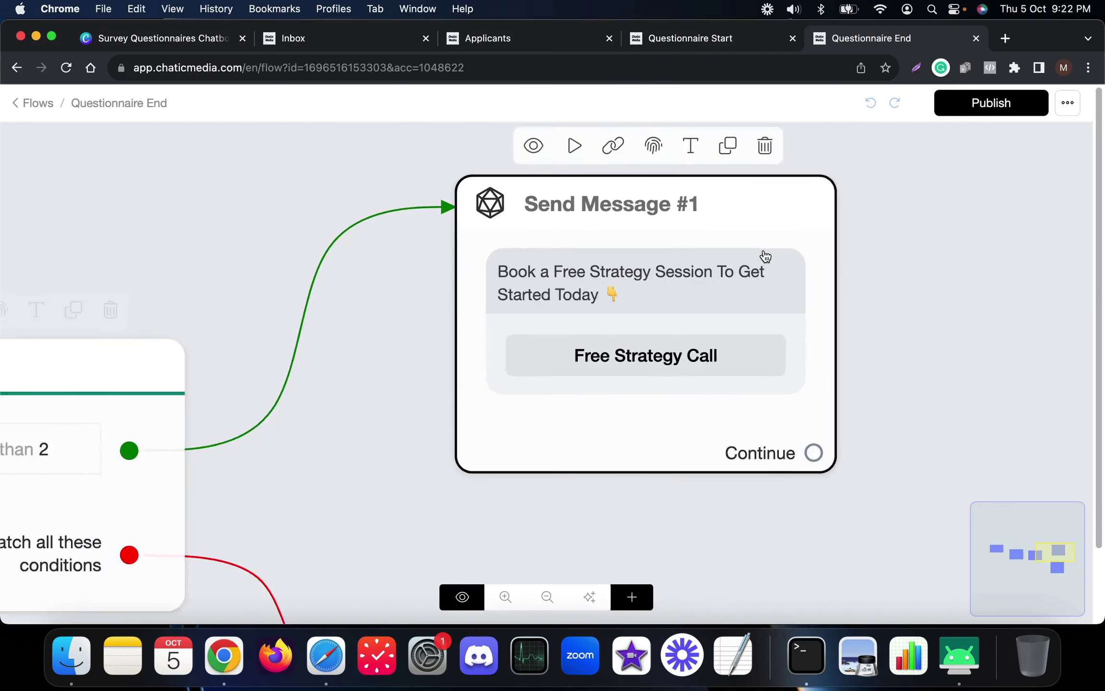
scroll(662, 279, "down", 5)
left_click(608, 256)
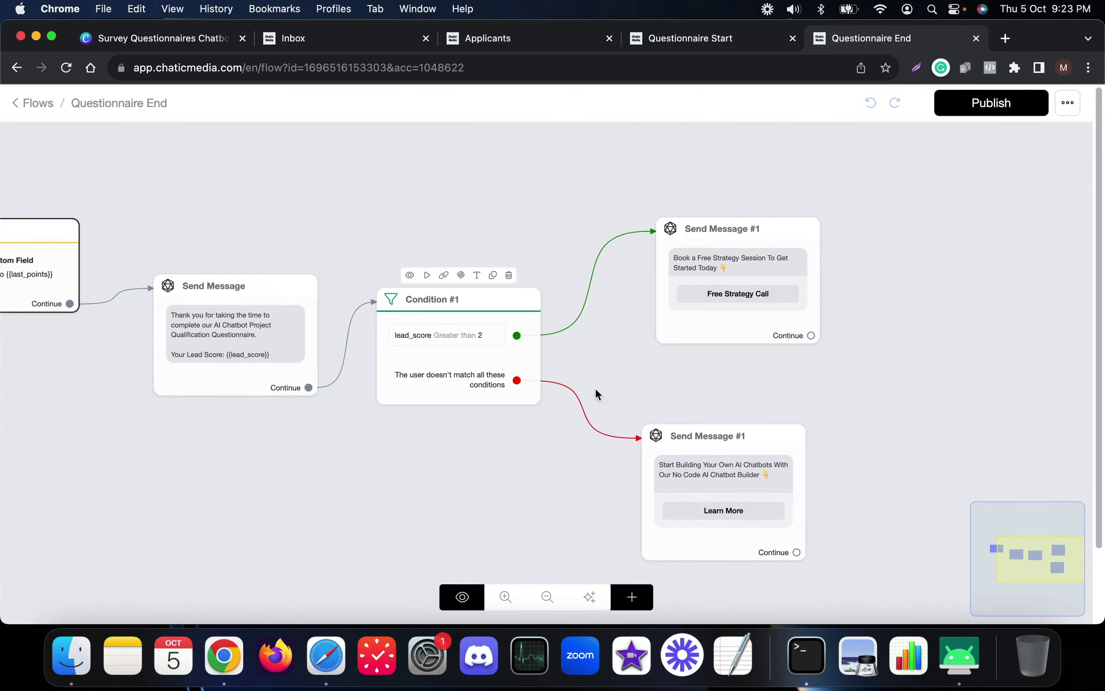
mouse_move(410, 331)
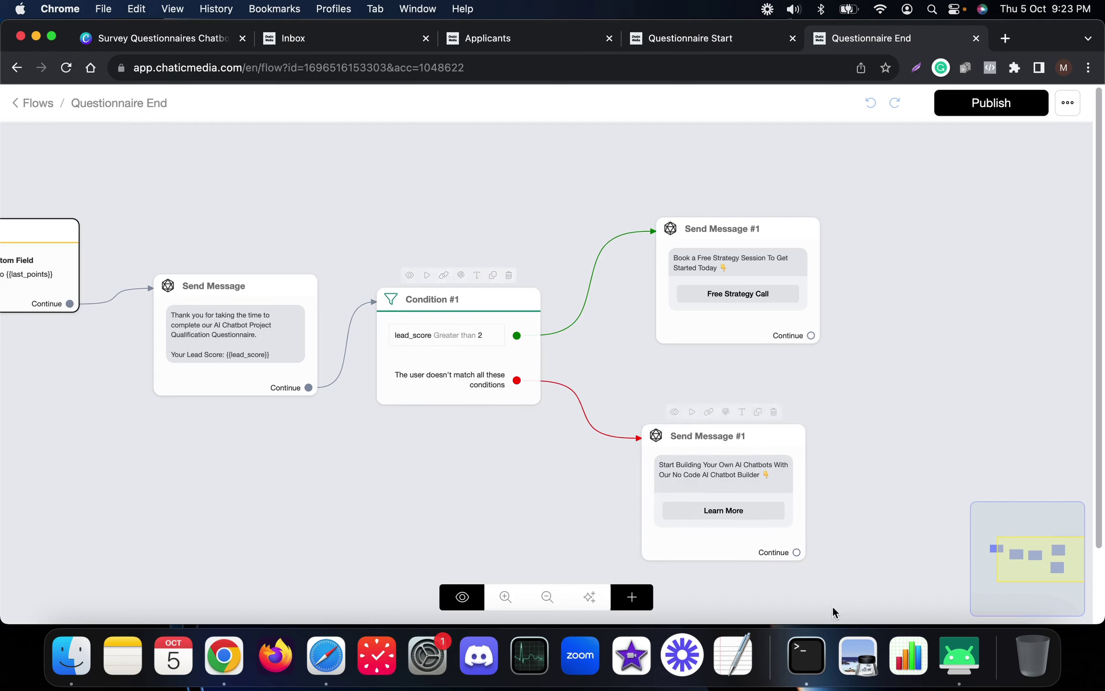
scroll(742, 444, "up", 5)
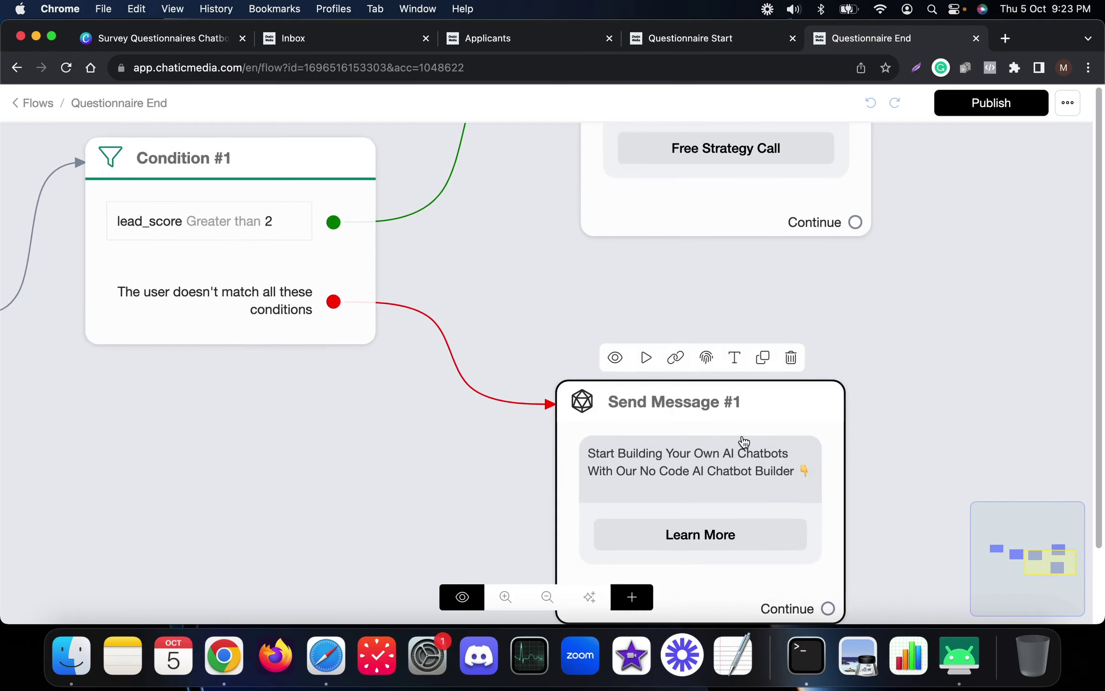
scroll(742, 444, "down", 5)
scroll(694, 485, "up", 3)
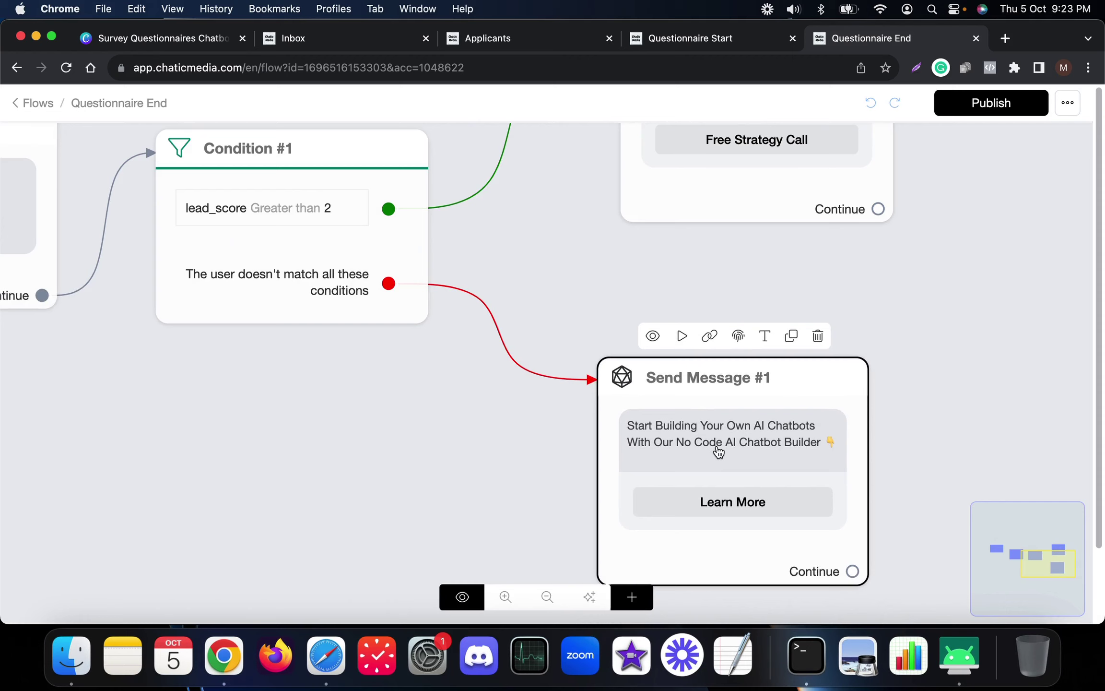
scroll(804, 461, "down", 4)
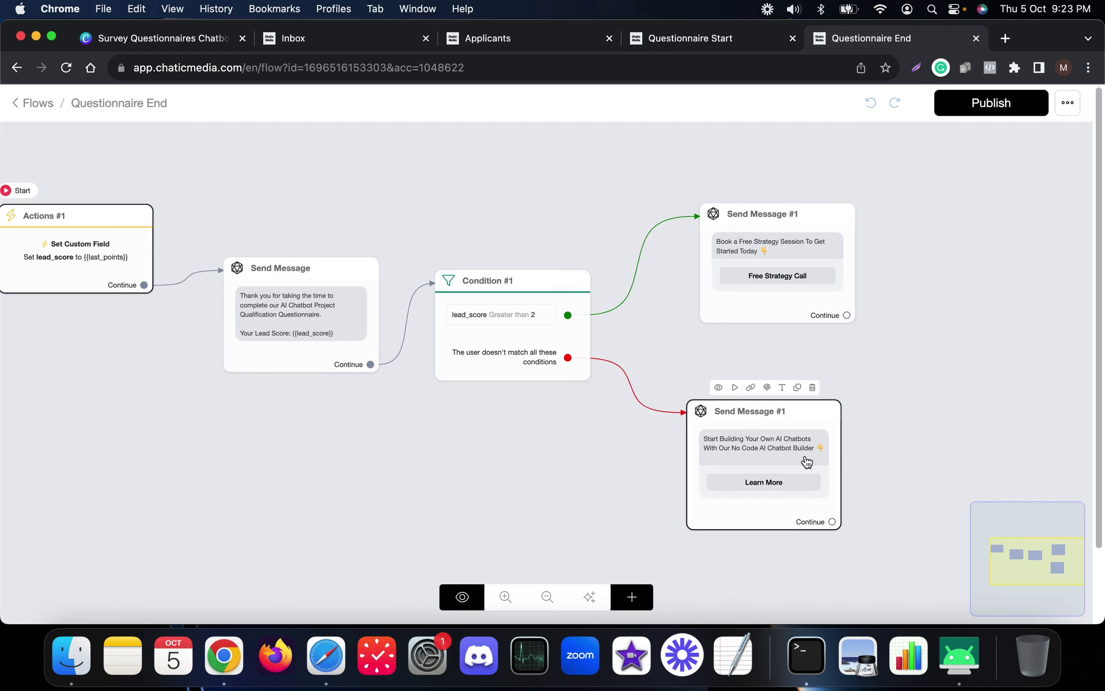
left_click(964, 106)
left_click(960, 662)
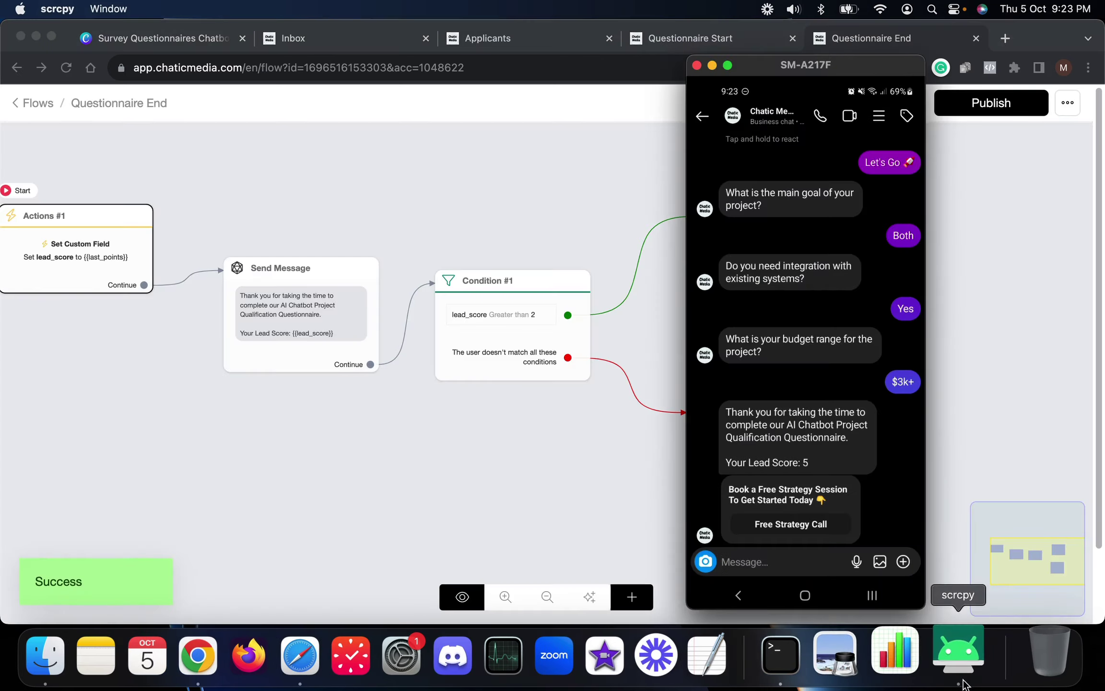